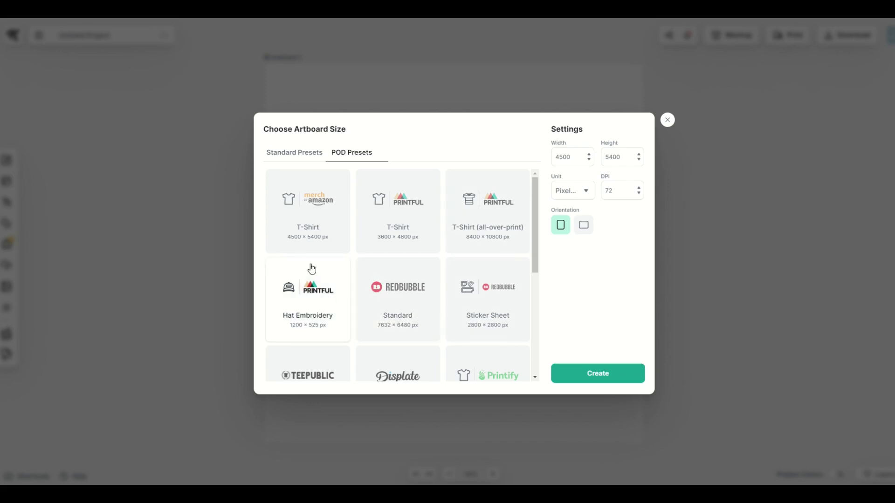
Create a 4500 × 5400 px artboard at 300 DPI from the Merch by Amazon T-Shirt preset and fit it in view
click(297, 207)
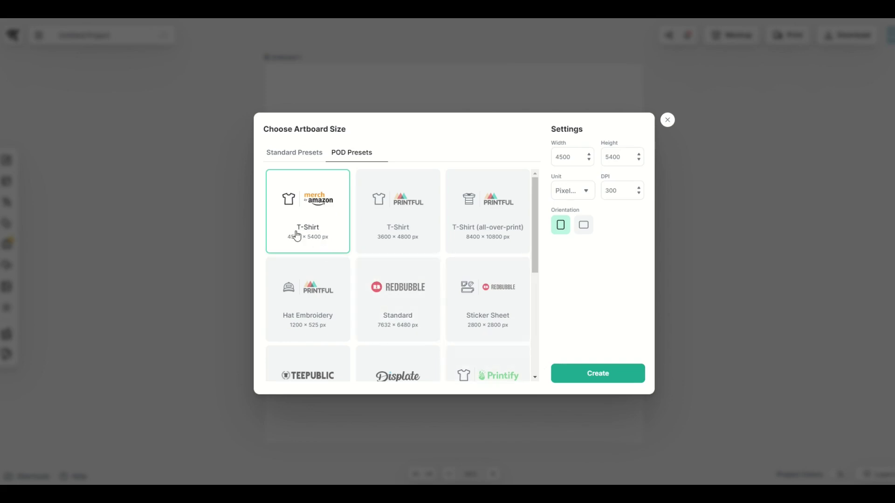
click(595, 381)
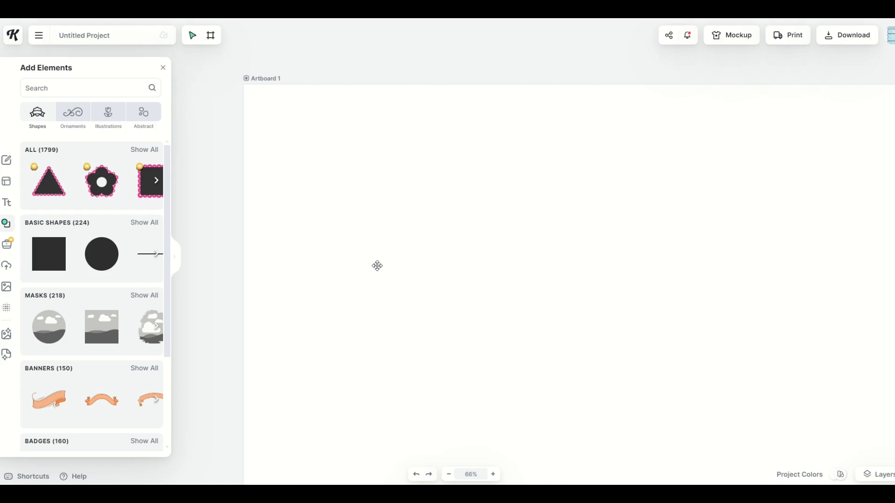
click(267, 80)
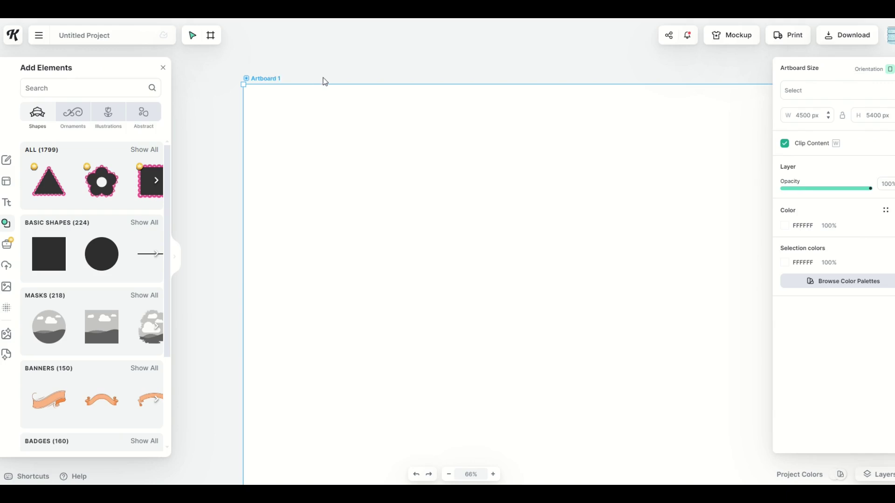
key(shift+1)
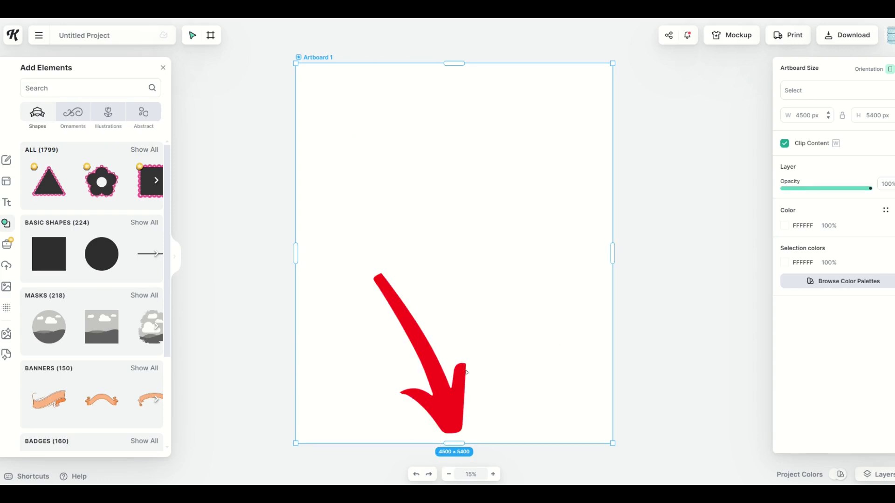
click(494, 475)
click(448, 474)
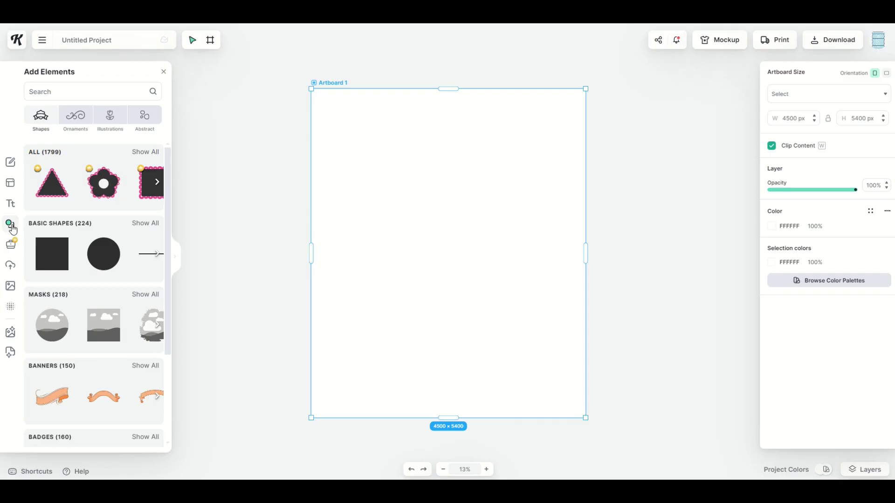
Browse the Shapes, Ornaments, Illustrations and Abstract element categories, and search the element library for "dog"
click(41, 124)
click(75, 119)
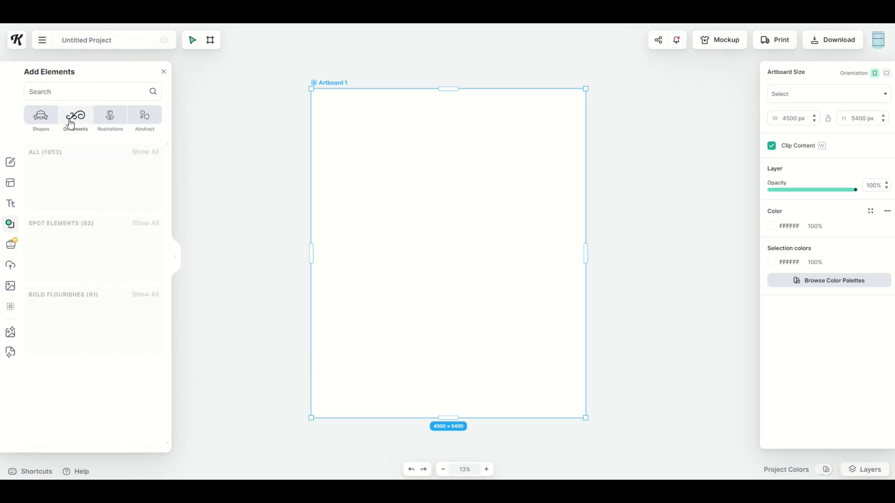
click(106, 123)
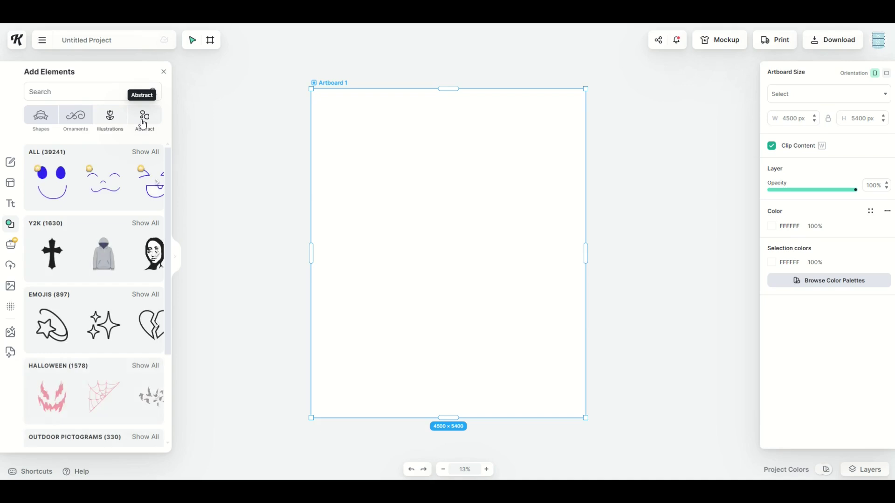
click(143, 124)
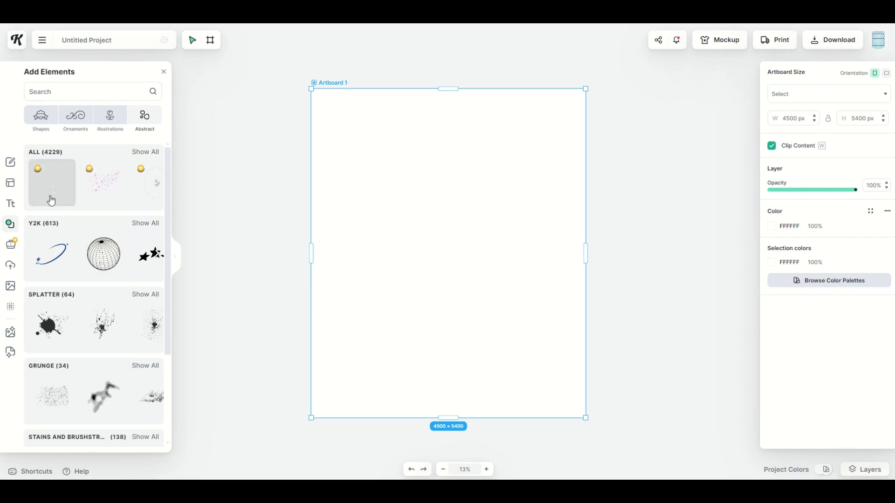
click(101, 87)
text(dog)
key(Return)
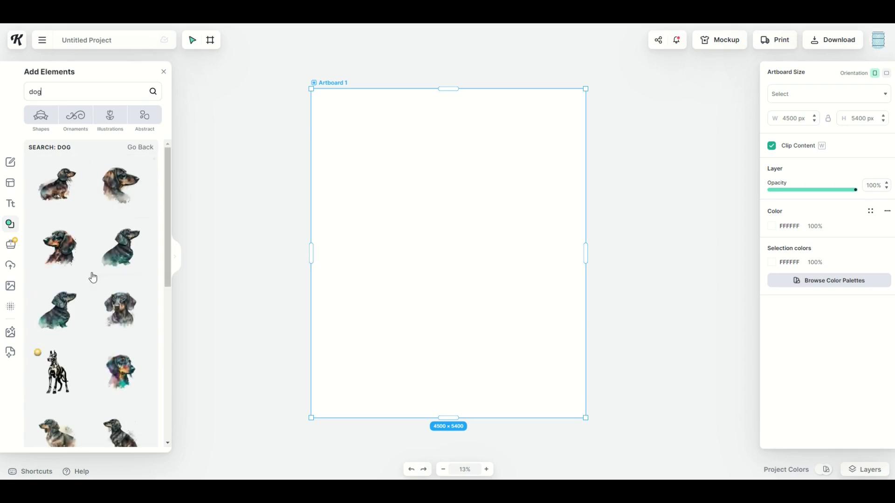
scroll(91, 346, down, 3)
scroll(93, 348, down, 4)
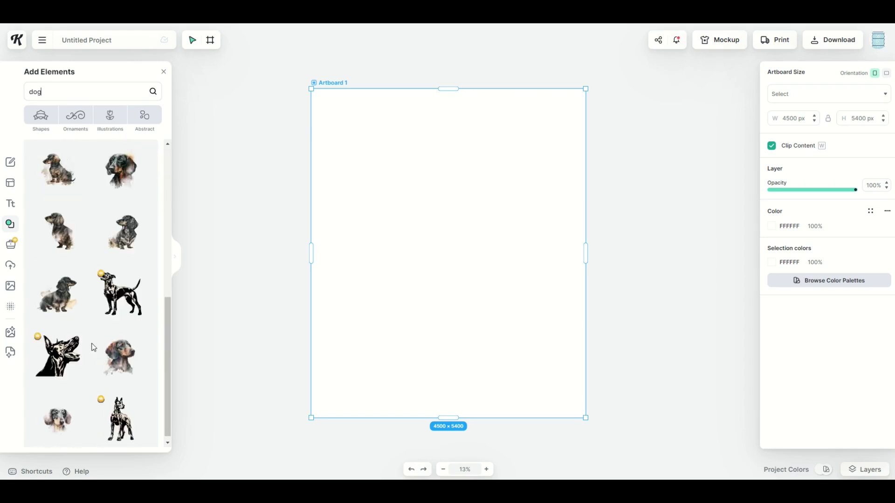
Add the black snarling dog-head illustration to the artboard, enlarge it to about 3476 × 3223 px and tilt it slightly counter-clockwise
drag(415, 304, 377, 261)
drag(488, 282, 545, 335)
mouse_move(444, 347)
mouse_down()
mouse_move(415, 344)
mouse_move(460, 345)
mouse_up()
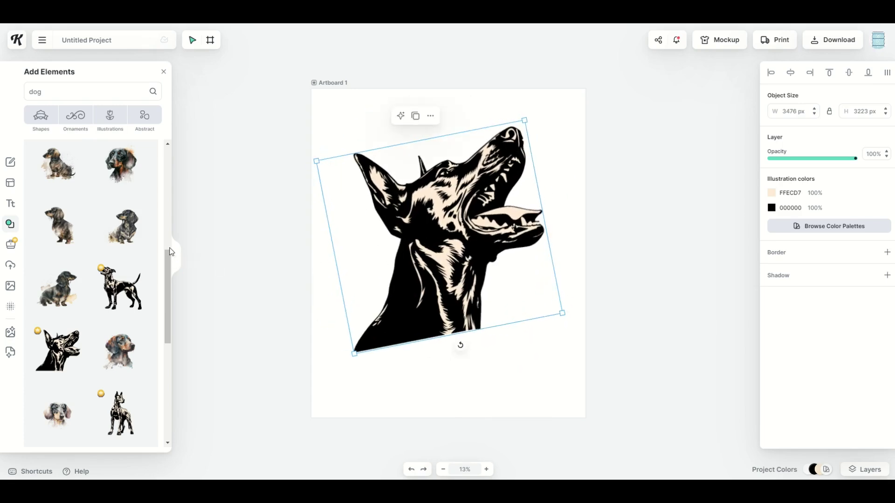
key(ctrl+z)
key(ctrl+shift+z)
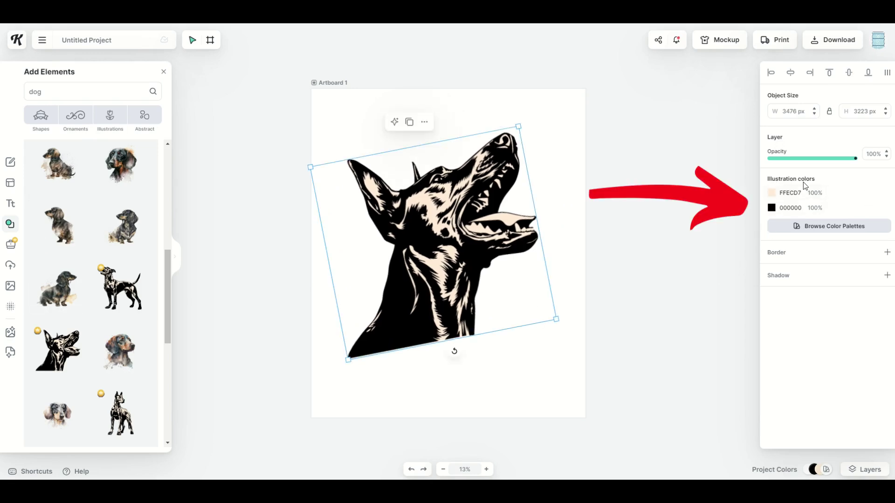
Change the dog head's black illustration color to red FF0000 and deselect the illustration
click(771, 209)
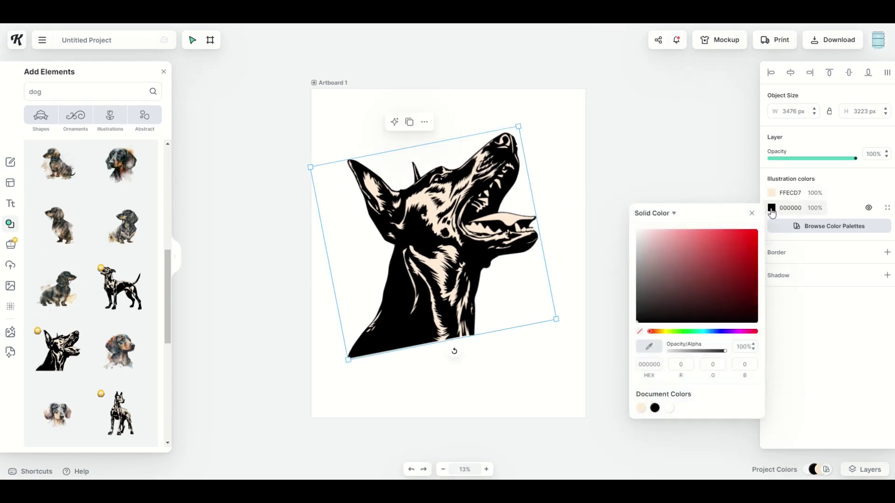
drag(731, 262, 806, 226)
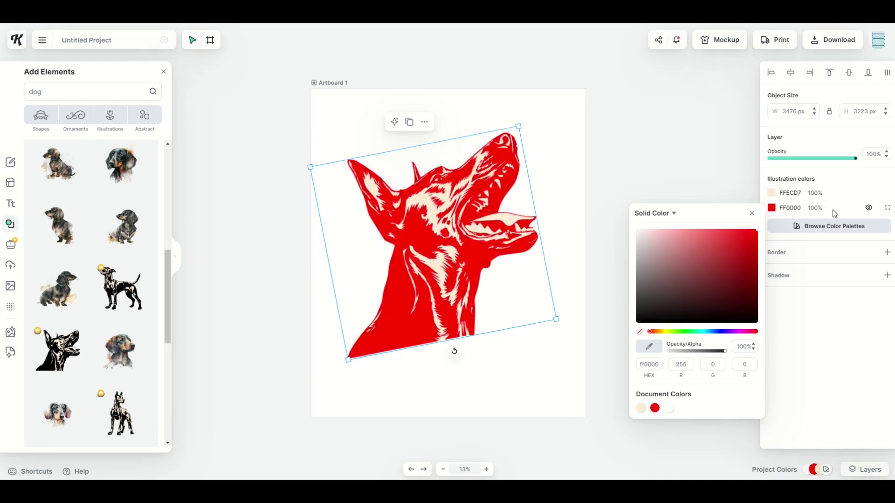
click(174, 202)
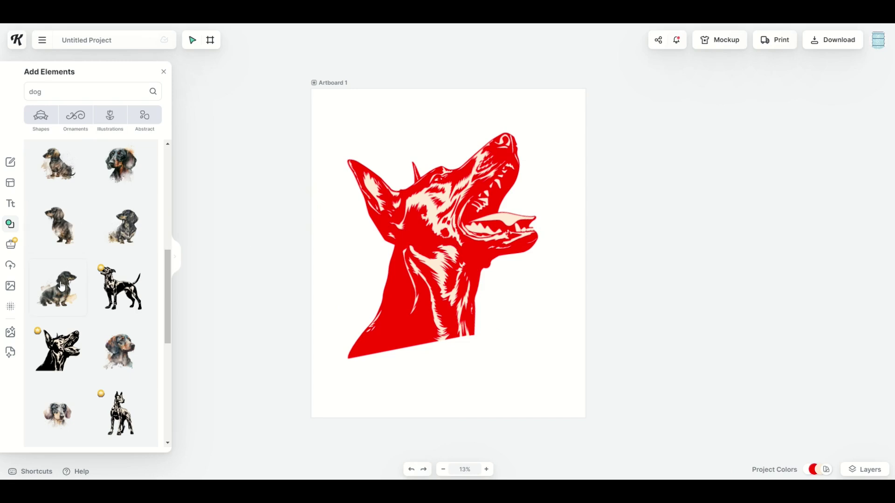
Add the sitting watercolor dachshund over the red dog head and enlarge it to about 3372 × 3372 px
drag(400, 278, 438, 306)
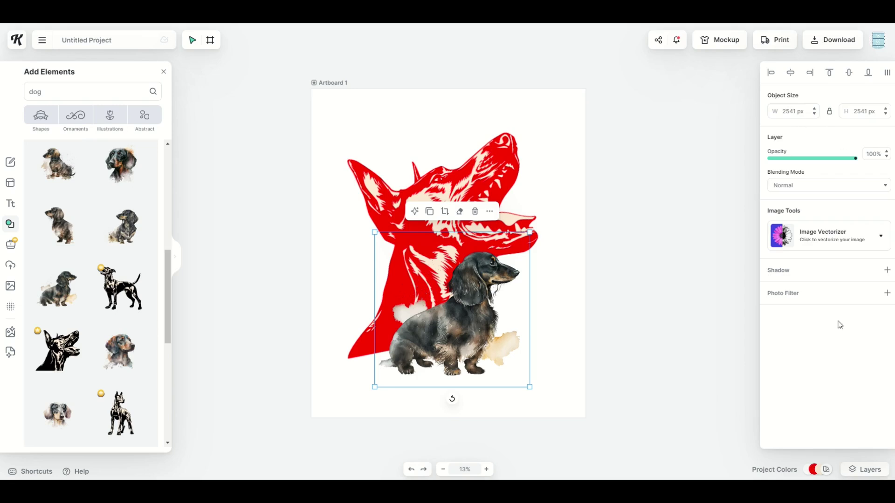
drag(373, 232, 323, 180)
drag(440, 291, 462, 301)
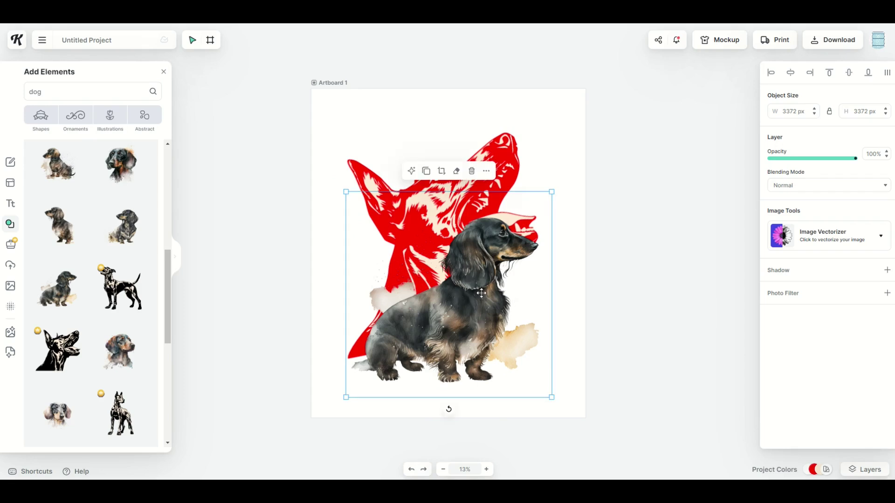
Vectorize the dachshund image with 16 colors and shift it slightly on the artboard
click(812, 243)
drag(777, 273, 862, 272)
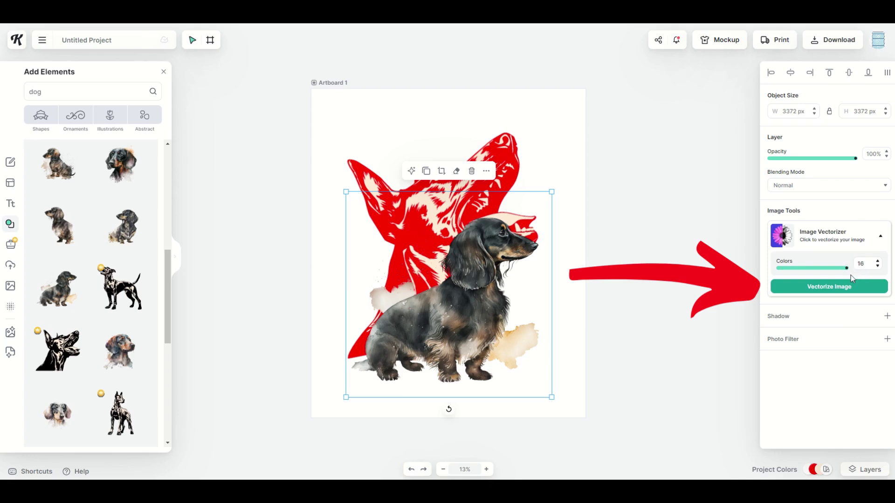
click(828, 288)
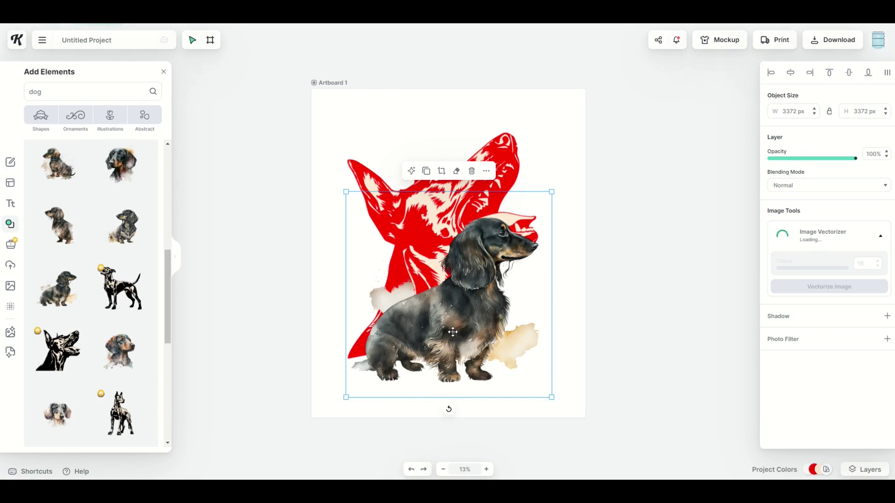
mouse_move(459, 318)
mouse_down()
mouse_move(445, 312)
mouse_move(475, 313)
mouse_up()
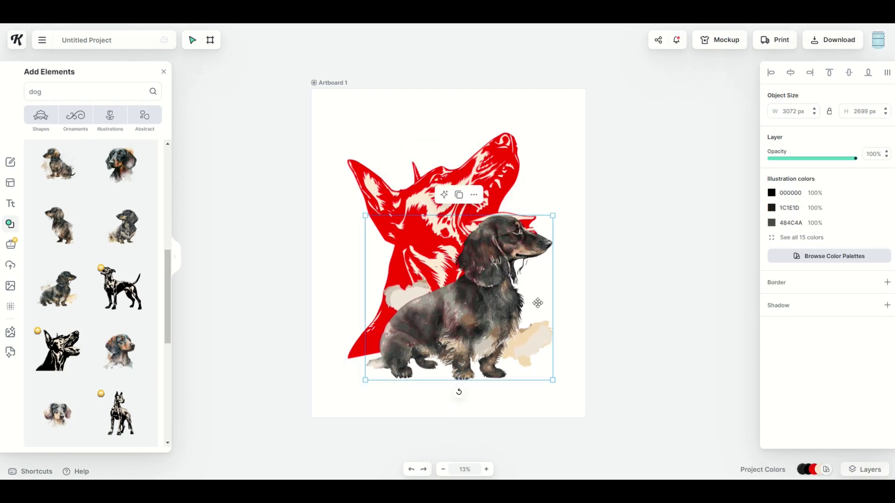
Show all illustration colors of the vectorized dachshund and enlarge it to about 3674 × 3228 px
click(800, 239)
scroll(774, 259, down, 1)
scroll(772, 260, up, 1)
drag(501, 261, 500, 265)
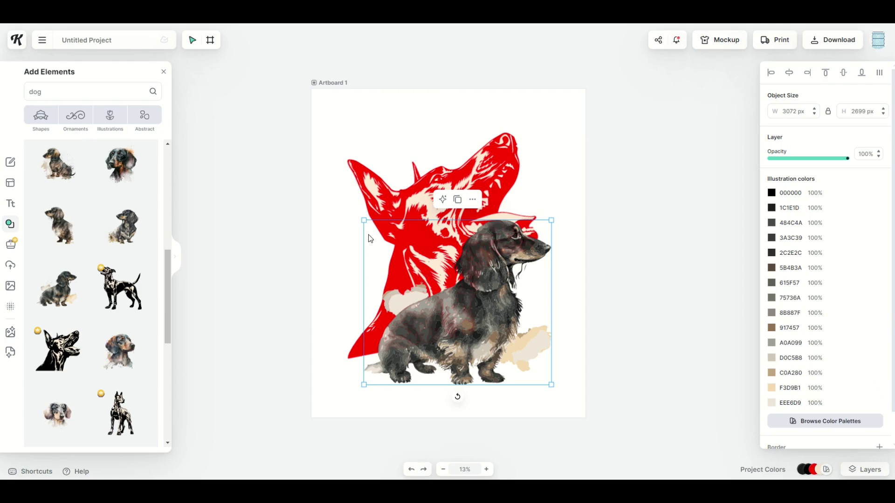
drag(363, 219, 327, 189)
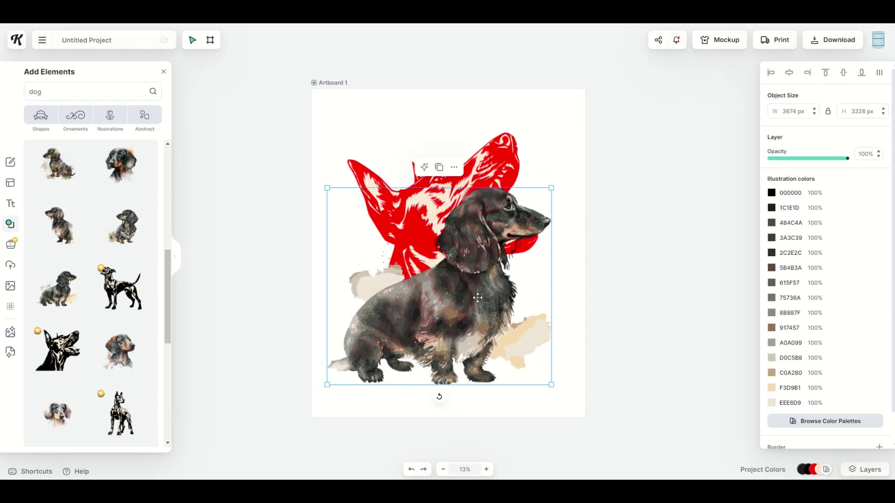
Try another color for the dachshund's tan C0A280 areas and delete the dachshund from the artboard
click(771, 372)
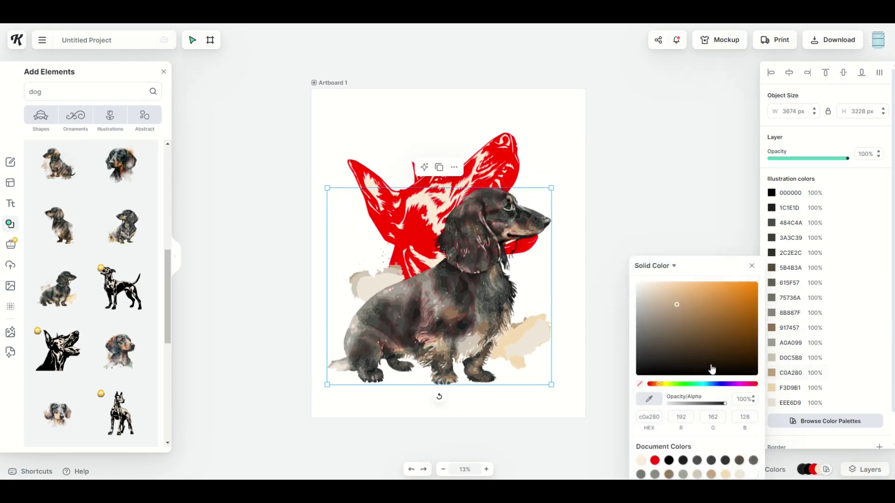
click(732, 385)
mouse_move(735, 363)
mouse_down()
mouse_move(800, 286)
mouse_move(764, 347)
mouse_move(832, 252)
mouse_move(749, 369)
mouse_move(832, 252)
mouse_move(764, 329)
mouse_up()
click(433, 286)
key(Delete)
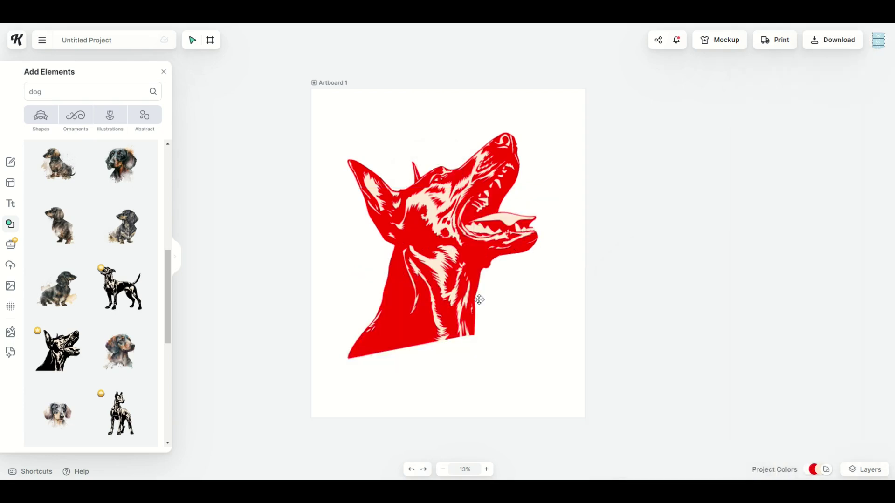
Move the red dog head lower on the artboard and add the BANDITS text from the Decorated templates
drag(434, 286, 434, 327)
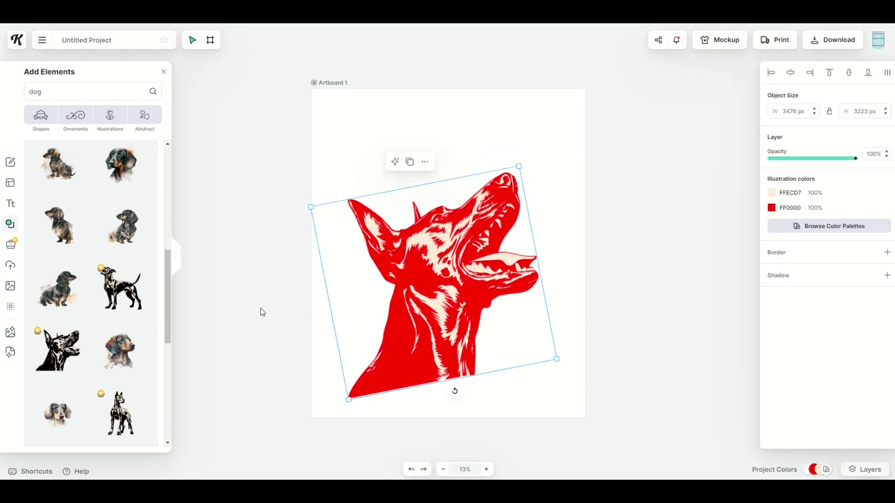
click(10, 204)
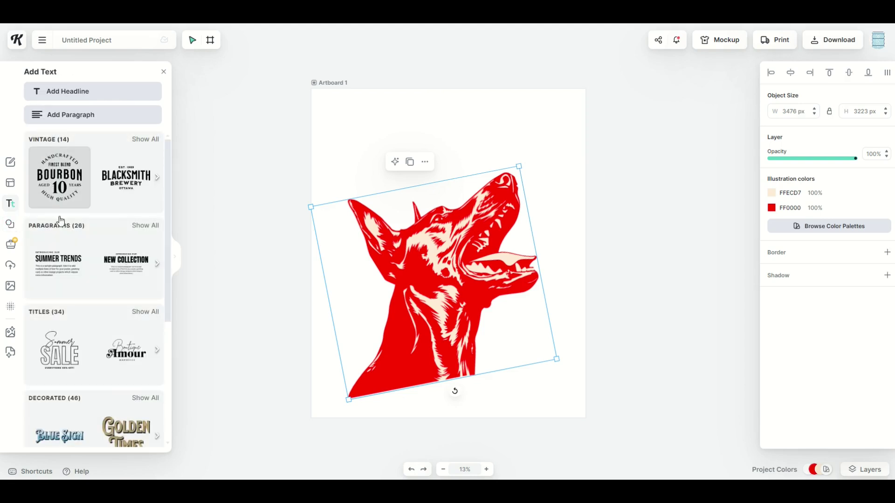
scroll(42, 289, down, 3)
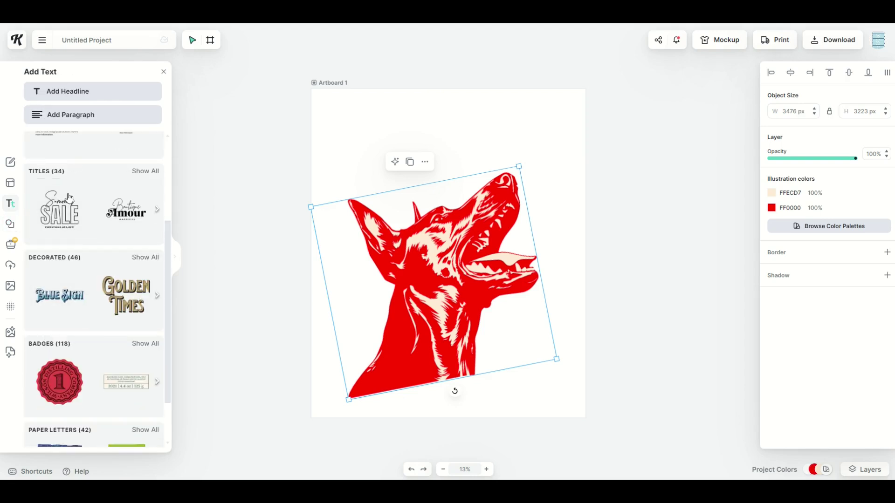
click(135, 258)
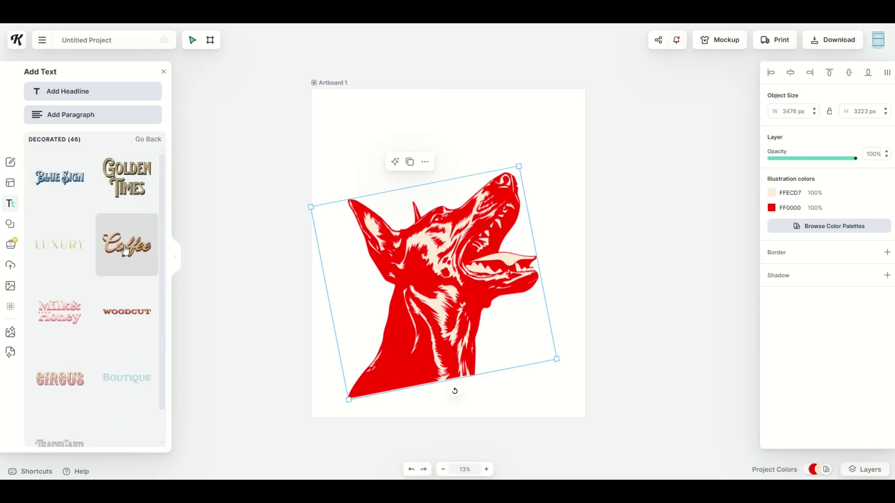
scroll(109, 401, down, 2)
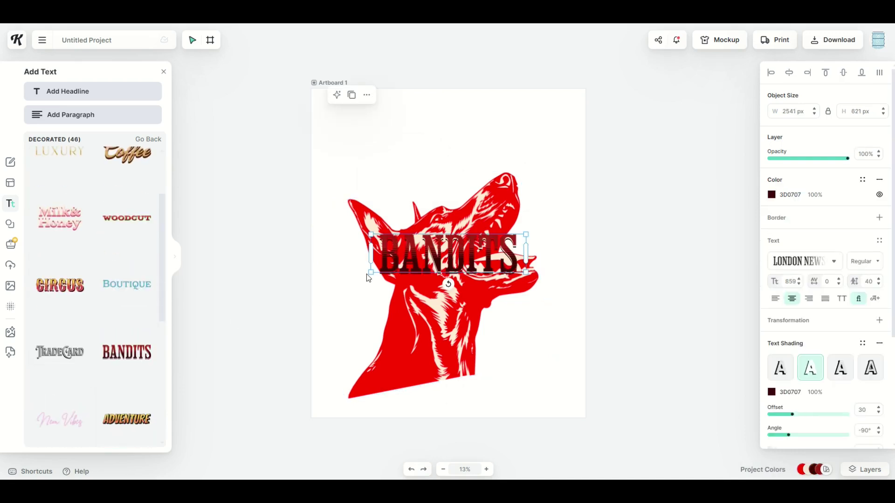
Enlarge the BANDITS text to about 4067 px wide and place it above the dog head
drag(371, 274, 324, 284)
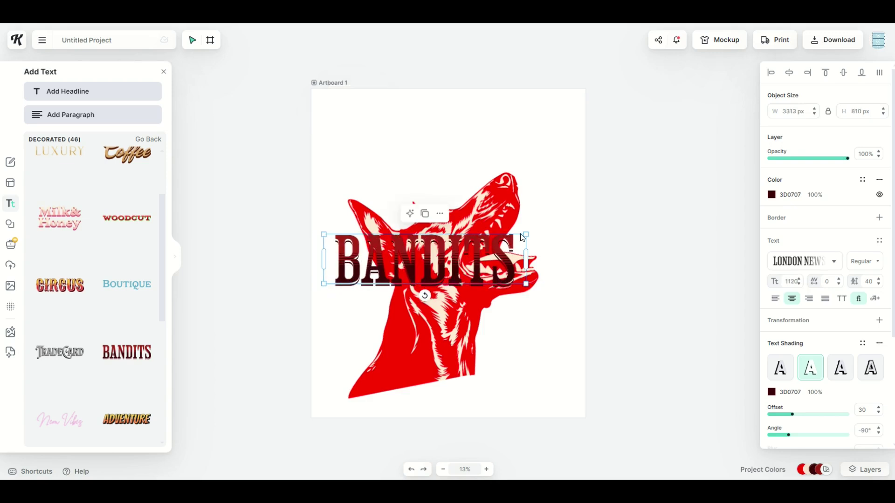
drag(525, 234, 572, 223)
drag(515, 251, 515, 154)
Replace the BANDITS wording with "BIG DOG", move it higher on the artboard and enlarge it to about 4563 × 1117 px
double_click(514, 153)
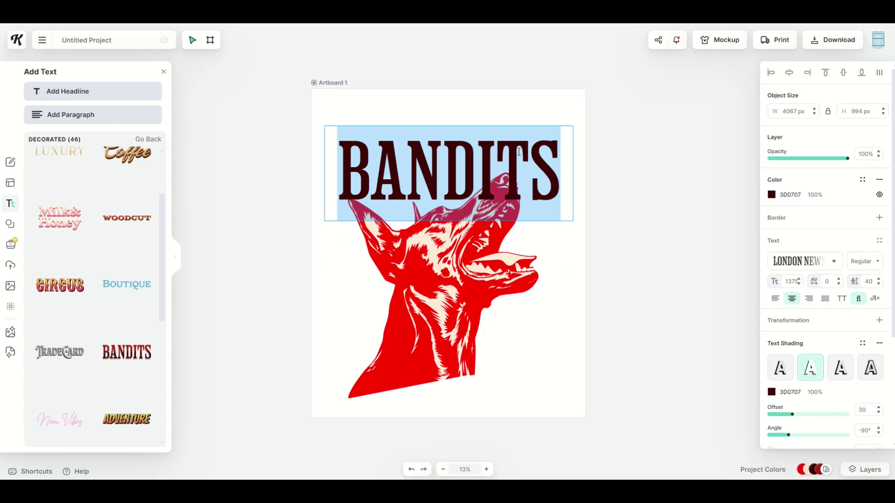
text(BIG DOG)
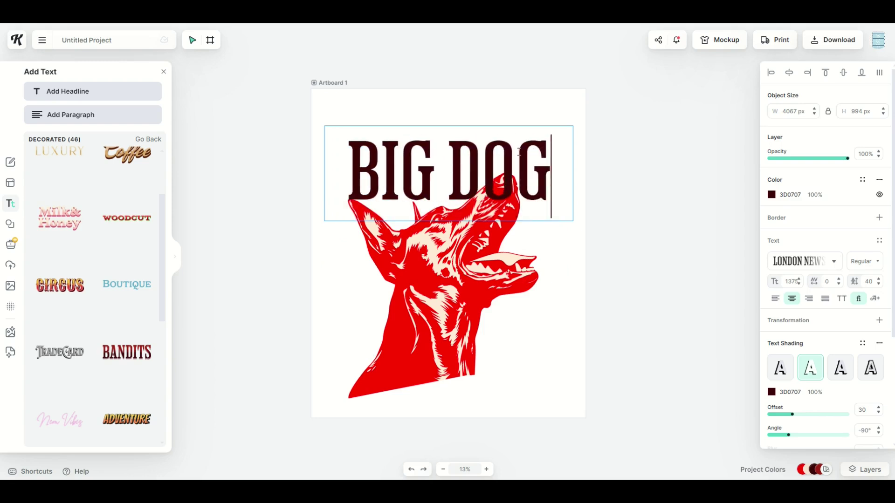
key(Escape)
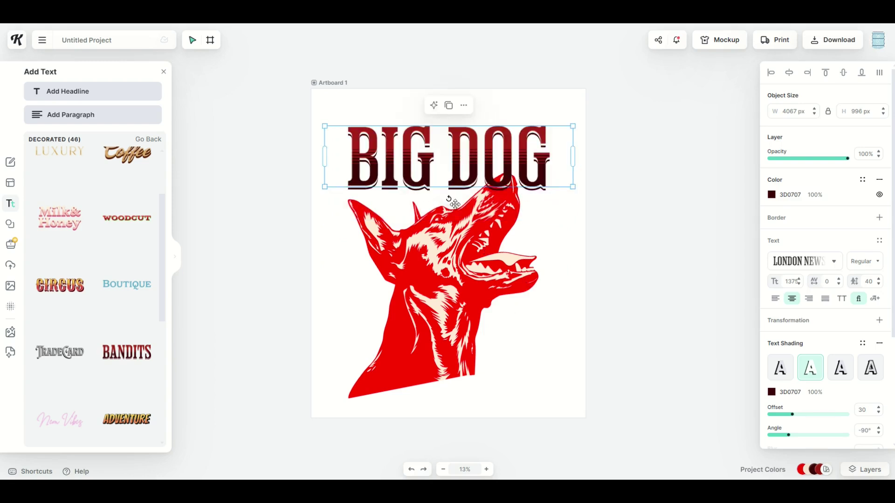
drag(431, 183, 431, 169)
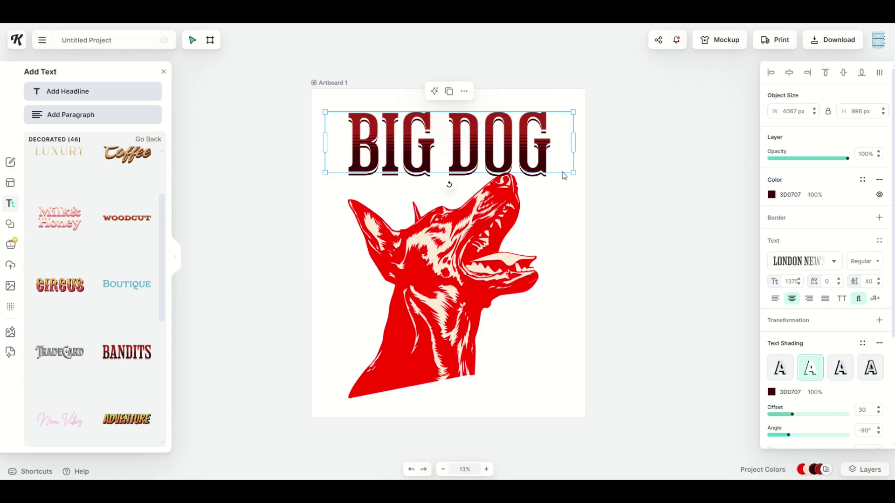
mouse_move(573, 172)
mouse_down()
mouse_move(596, 185)
mouse_move(556, 174)
mouse_up()
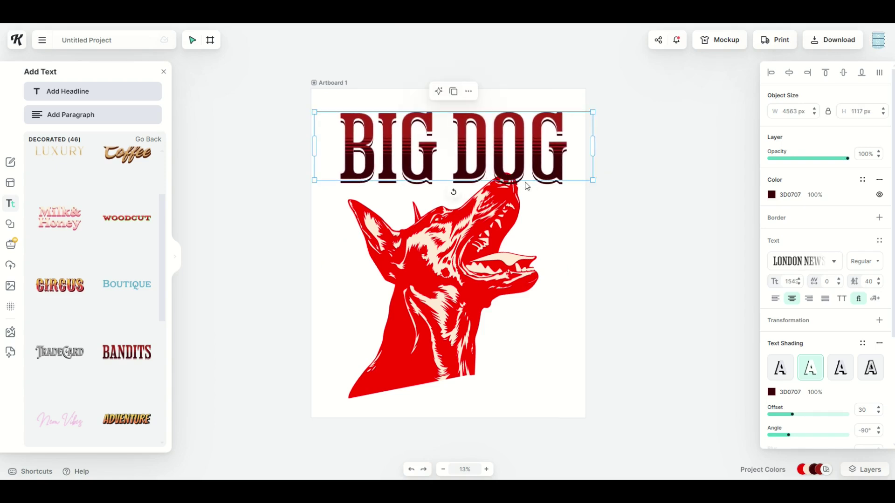
Delete the decorated BIG DOG text and add a plain headline enlarged to about 3880 px wide
key(Delete)
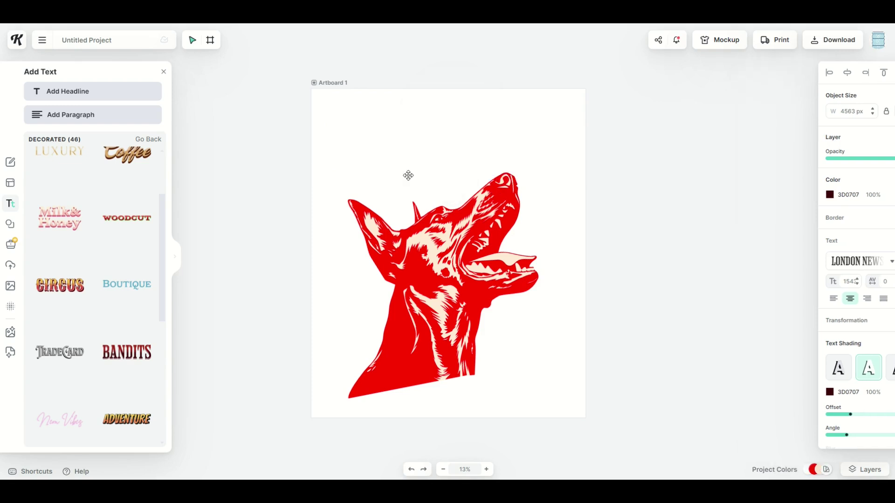
click(55, 96)
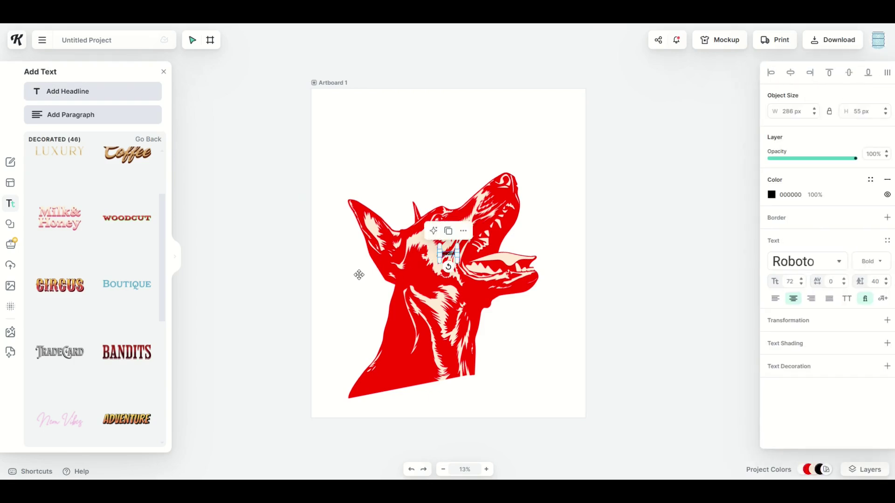
drag(440, 255, 363, 292)
drag(455, 281, 529, 321)
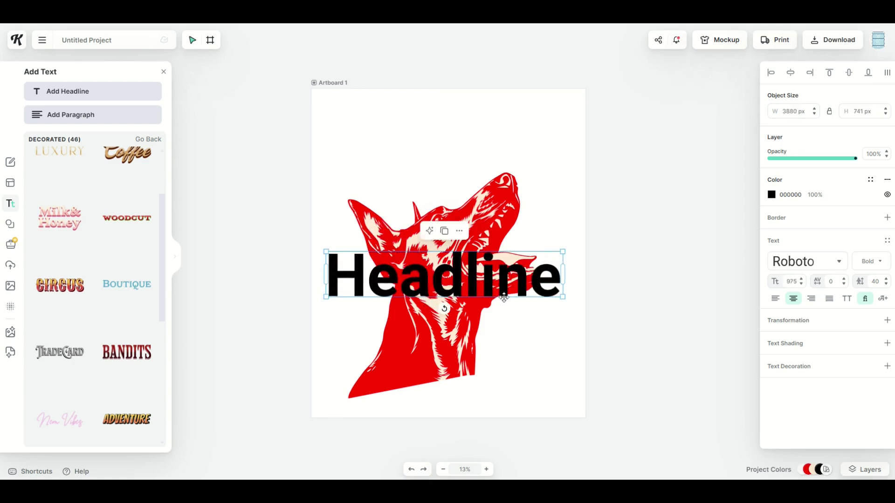
Replace the headline's wording with "big dog" and move it above the red dog head
click(497, 288)
double_click(474, 273)
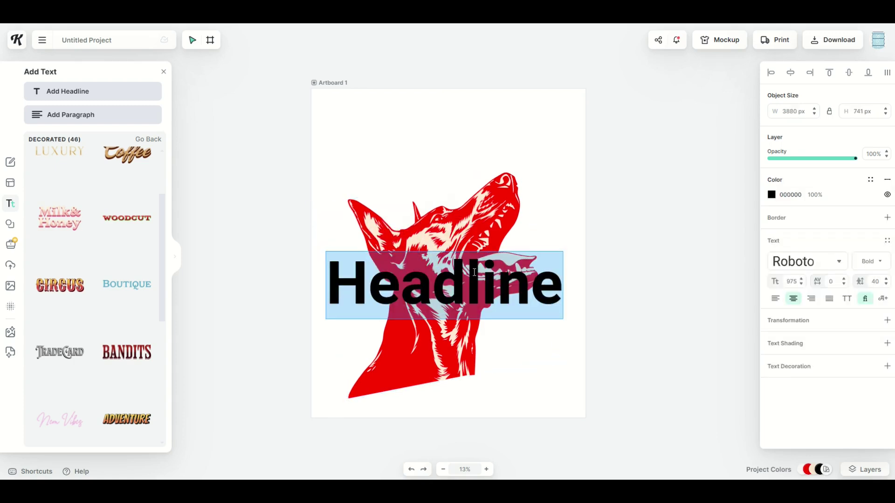
text(big )
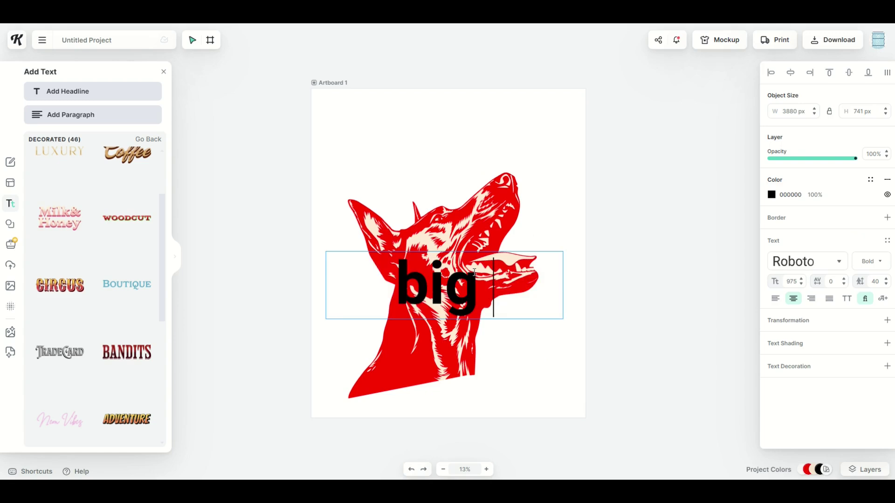
text(dog)
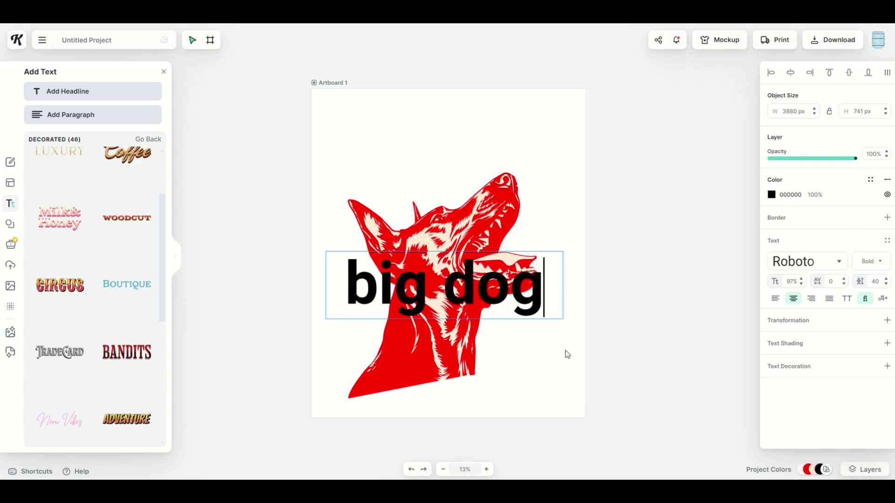
key(Escape)
drag(529, 294, 528, 158)
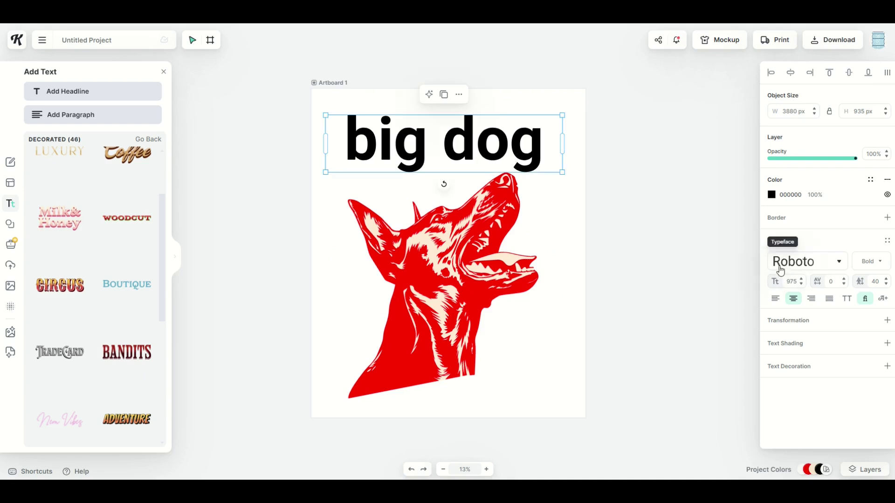
Set the headline's typeface to North Road and resize the text to about 4146 × 1376 px
click(796, 263)
scroll(683, 281, down, 3)
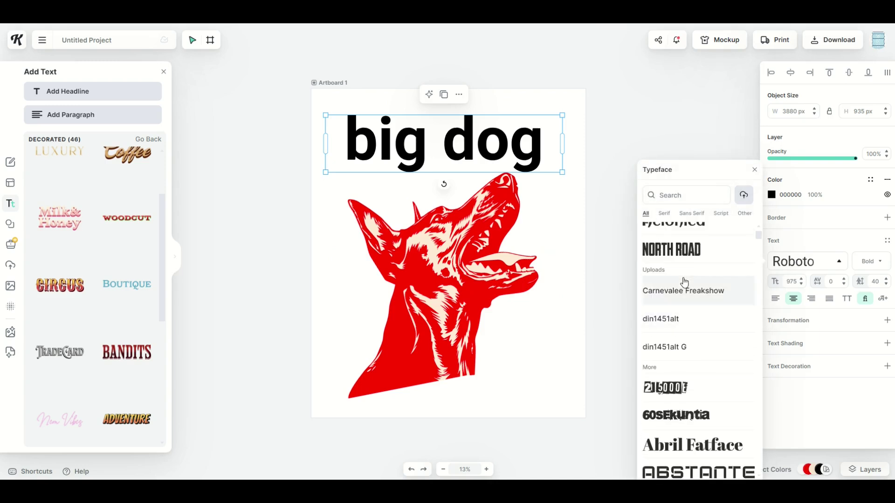
click(671, 250)
drag(563, 146, 474, 151)
drag(473, 164, 545, 186)
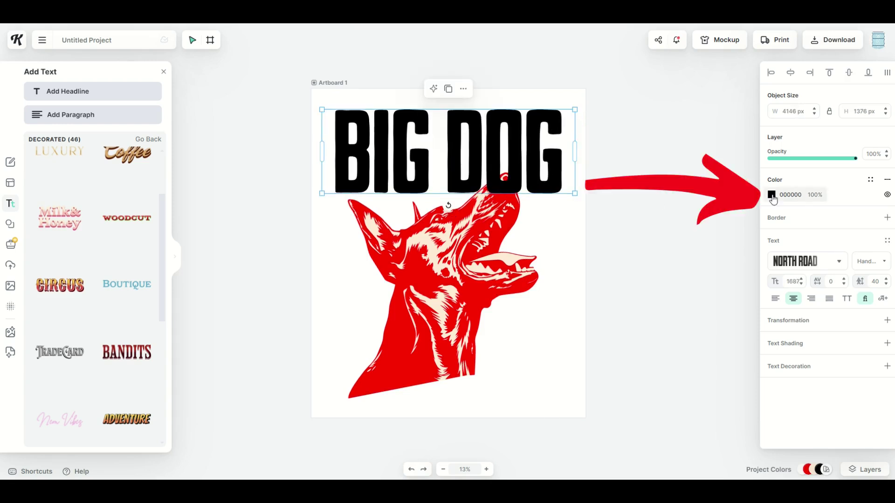
Change the BIG DOG headline's color to dark red 4F0000
click(772, 195)
drag(752, 235, 780, 285)
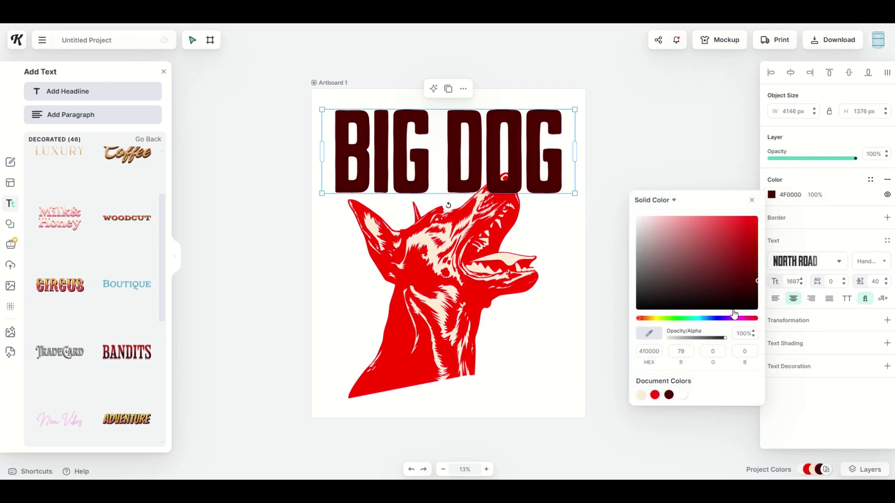
Move the red dog head slightly lower and bring it forward in front of the BIG DOG text
click(446, 244)
drag(446, 245, 444, 250)
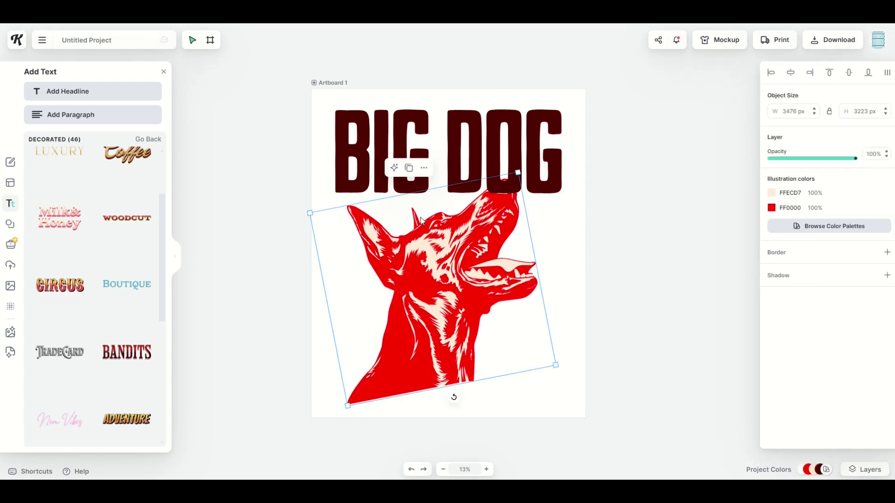
right_click(430, 262)
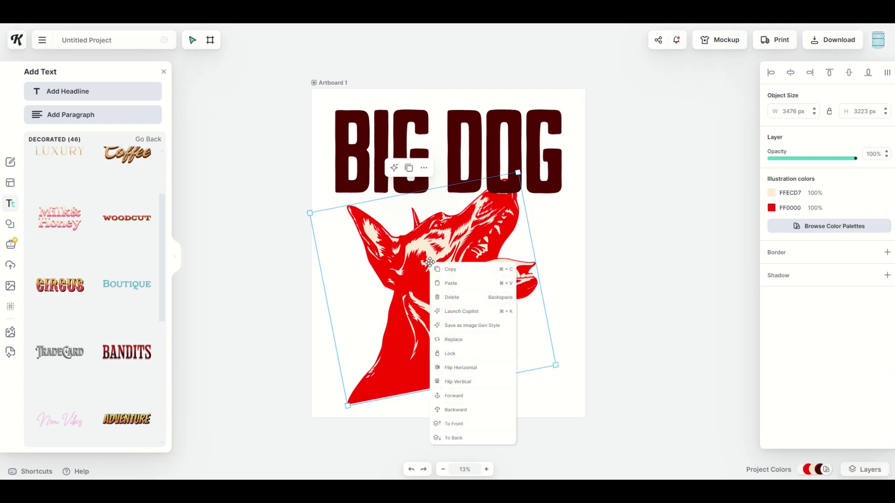
click(454, 395)
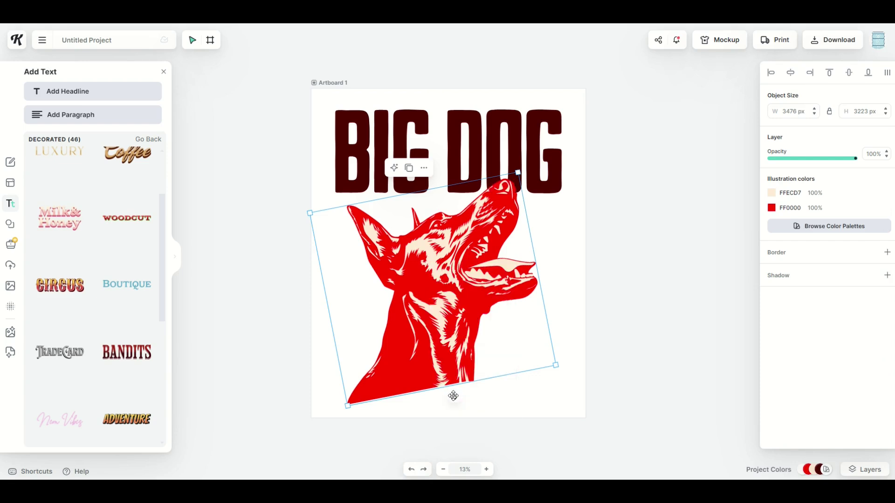
key(Escape)
click(453, 325)
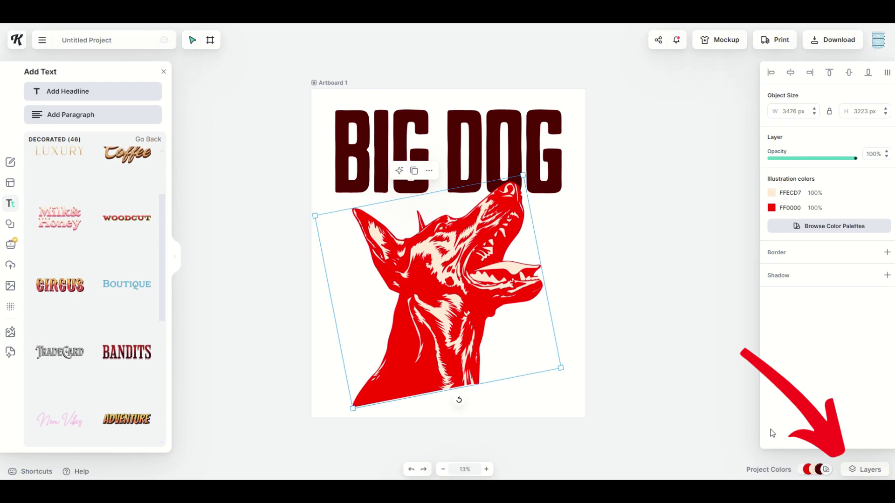
Show the artboard's layers and reorder the big dog text layer above the fierce dog illustration
click(853, 471)
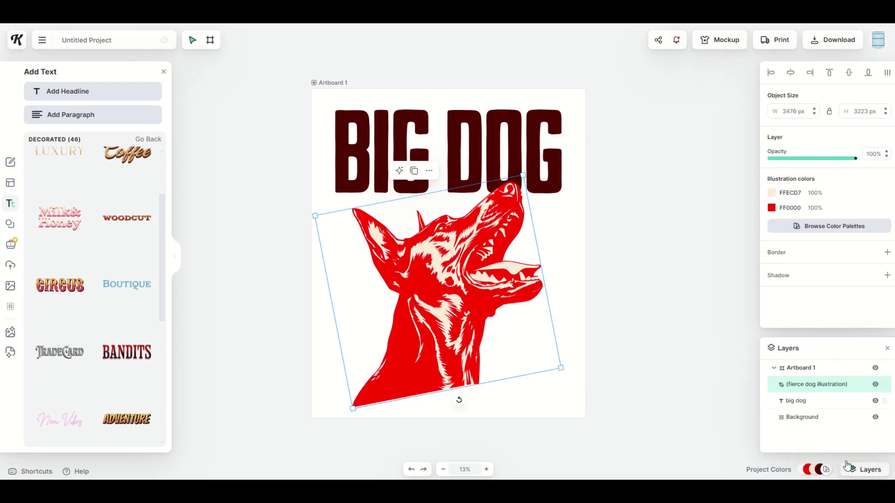
click(792, 401)
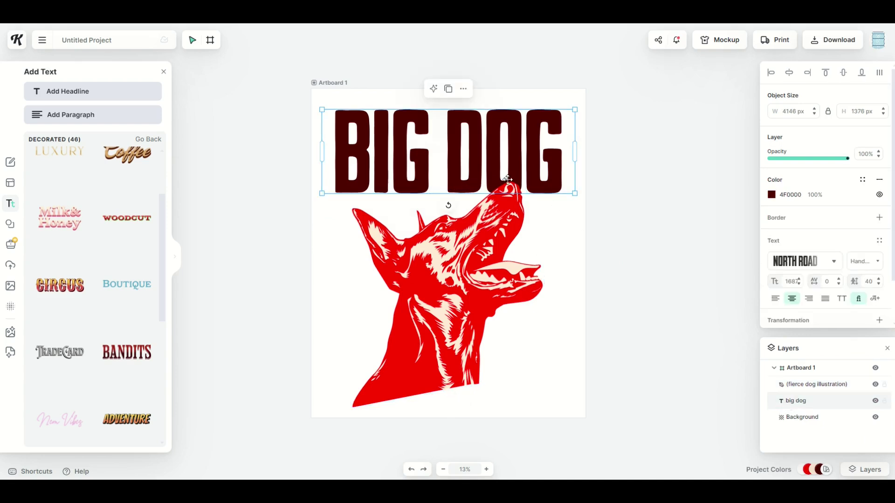
click(802, 388)
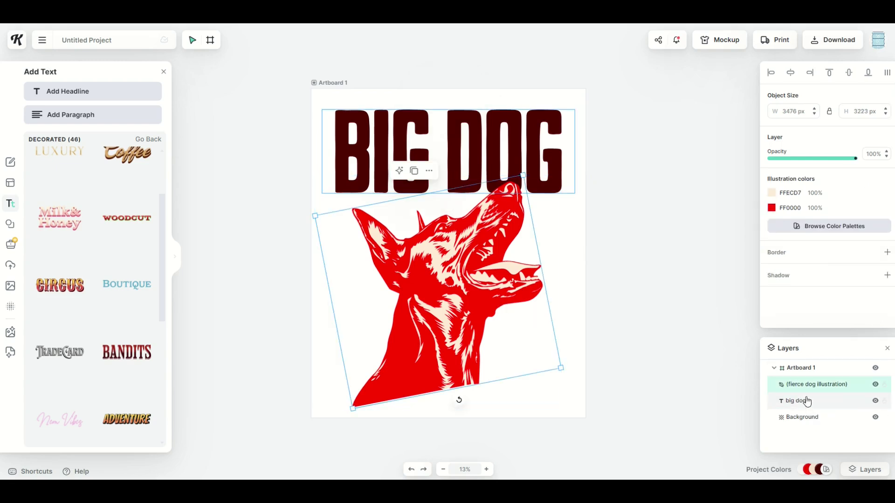
click(778, 400)
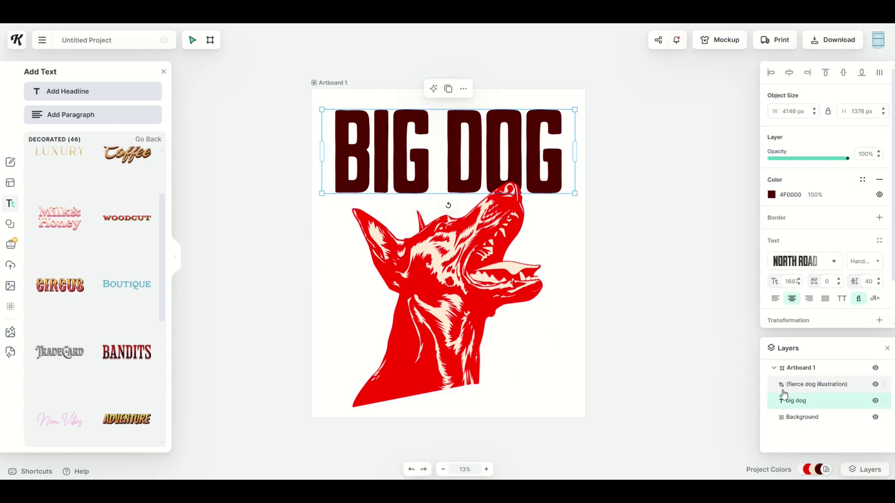
drag(796, 405, 798, 380)
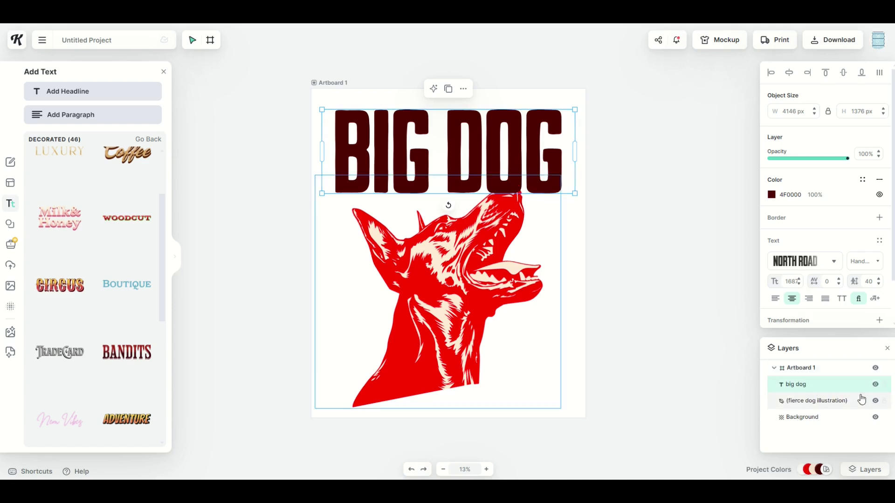
Move the BIG DOG text slightly lower and put its layer back below the dog illustration
drag(514, 184, 515, 204)
drag(794, 385, 799, 401)
click(512, 280)
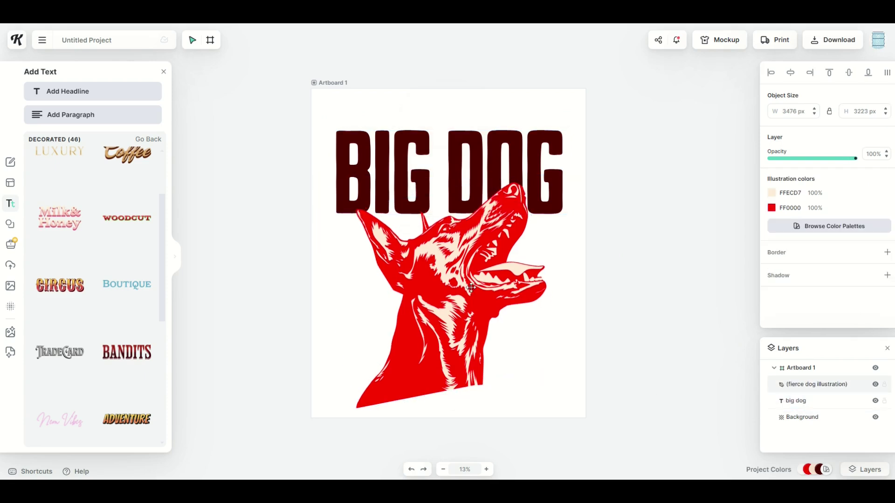
drag(448, 422, 461, 403)
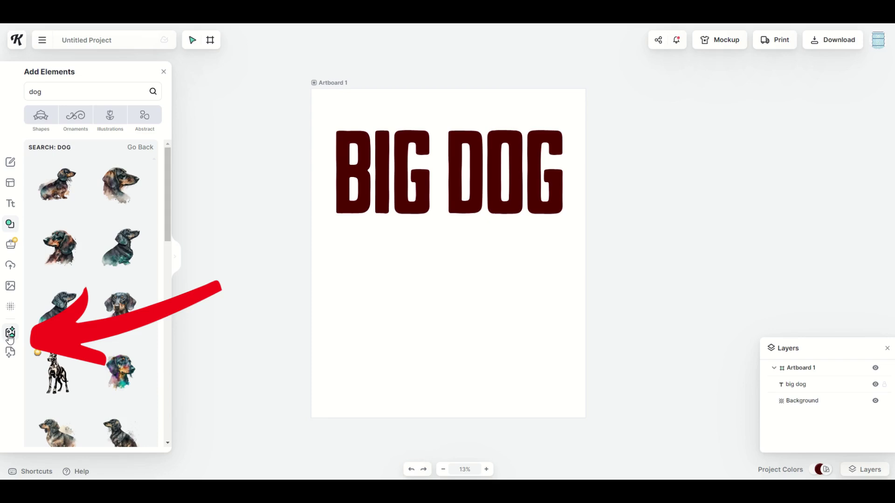
Generate an AI image from the prompt "dog wearing sunglasses" in the Psychedelic image style
click(10, 338)
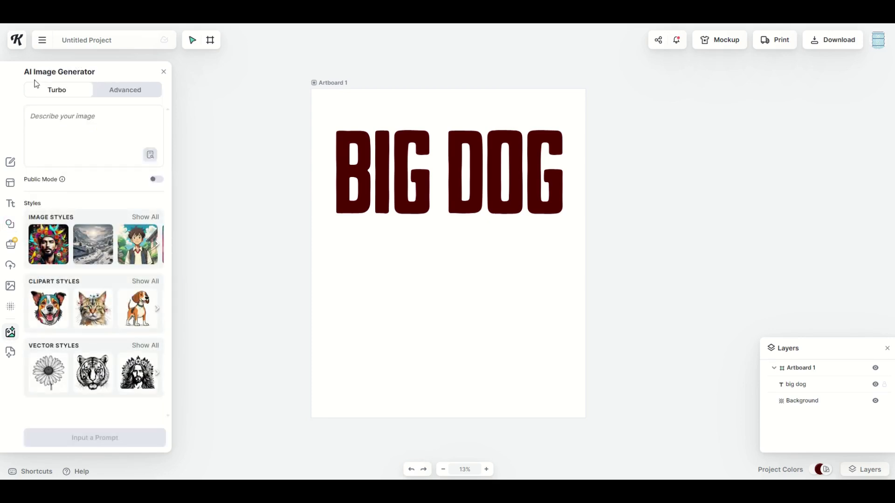
click(62, 116)
text(dog)
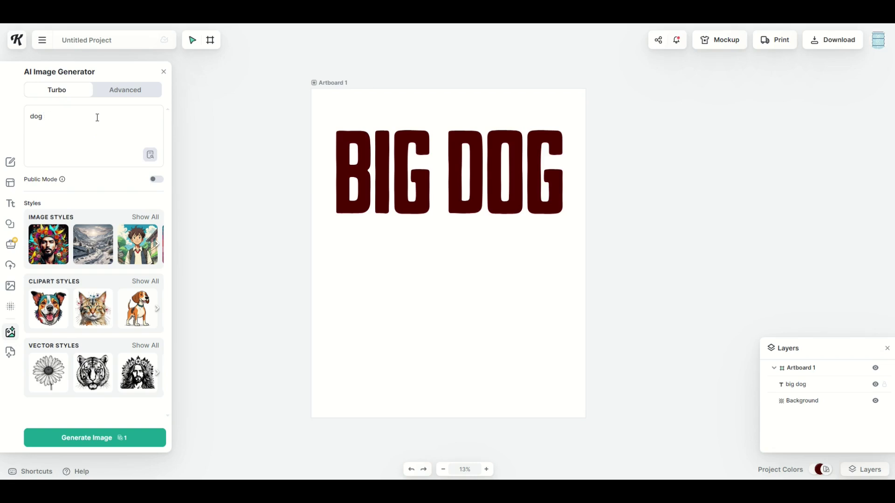
text( wearing sunglasses)
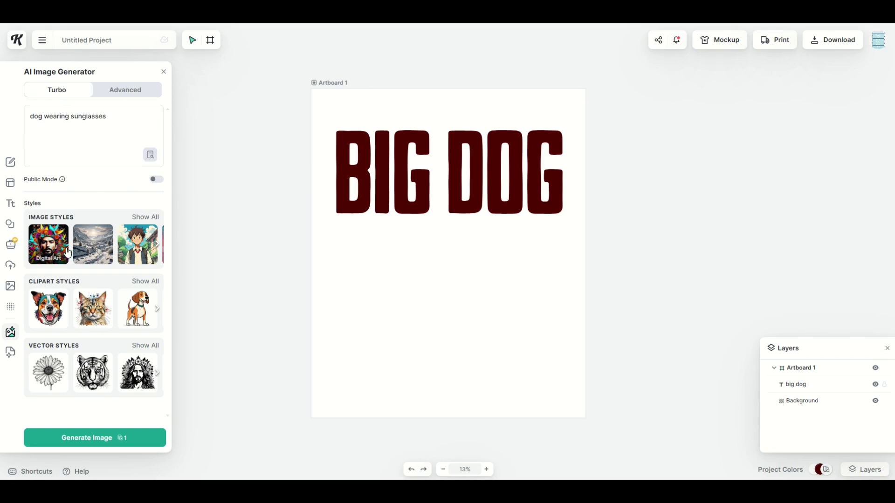
click(145, 218)
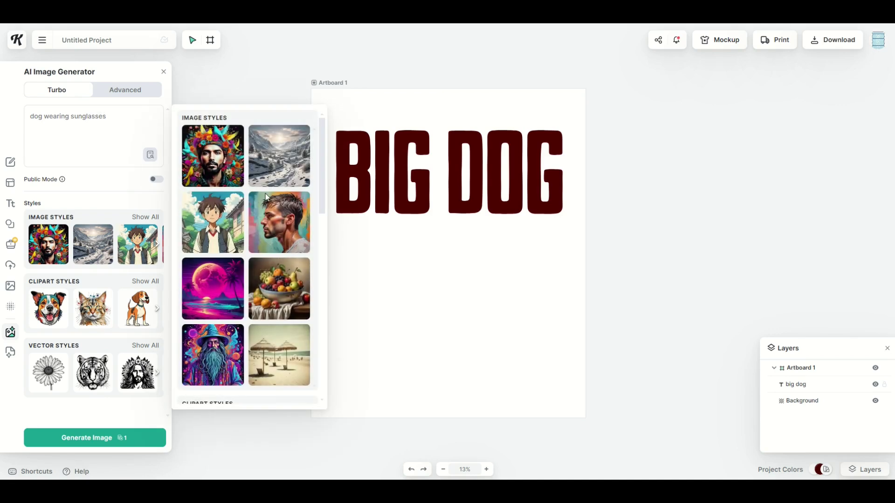
click(212, 357)
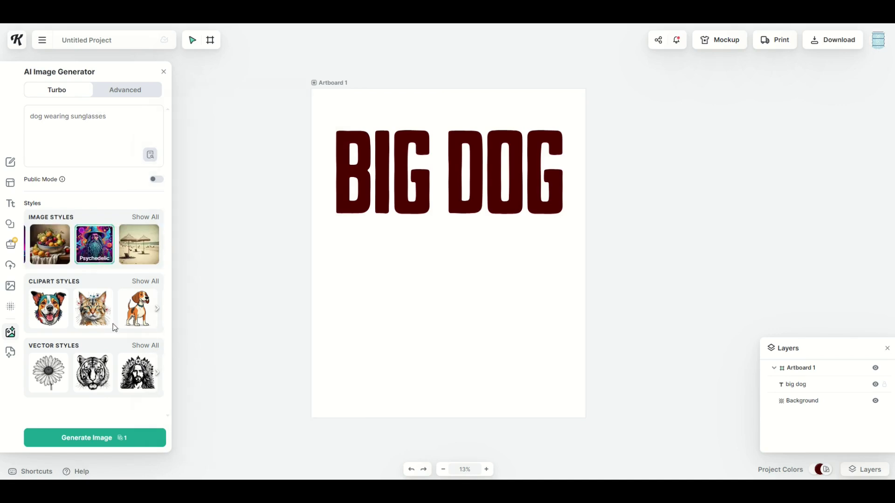
click(86, 436)
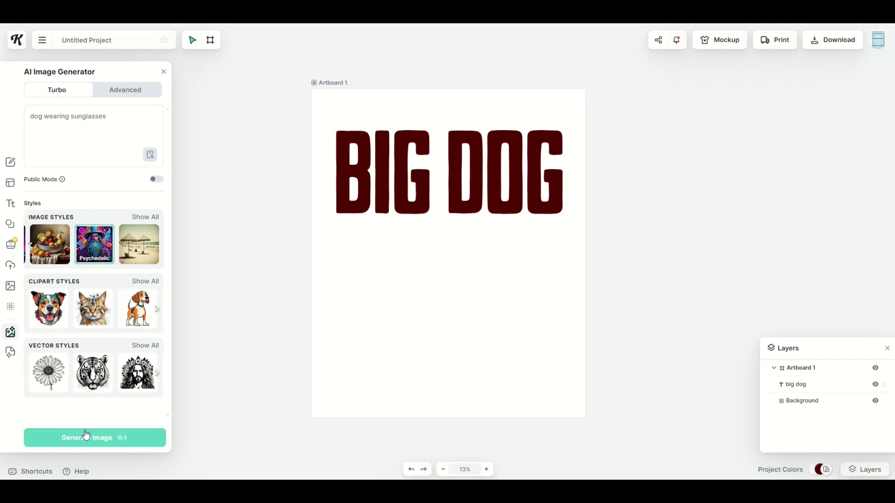
Enlarge the generated sunglasses dog image to about 4049 × 4049 px
drag(437, 278, 398, 364)
drag(485, 259, 578, 169)
drag(507, 251, 440, 221)
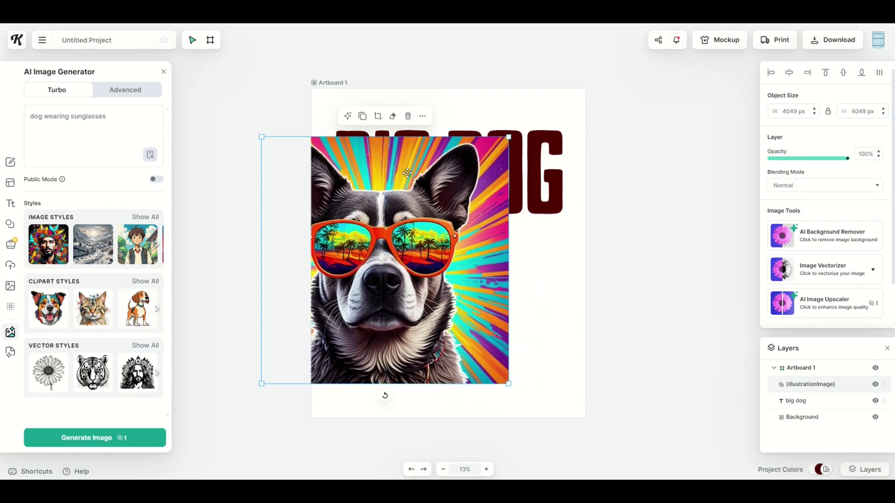
Center the dog image on the artboard and move it down close to the lower edge
click(788, 74)
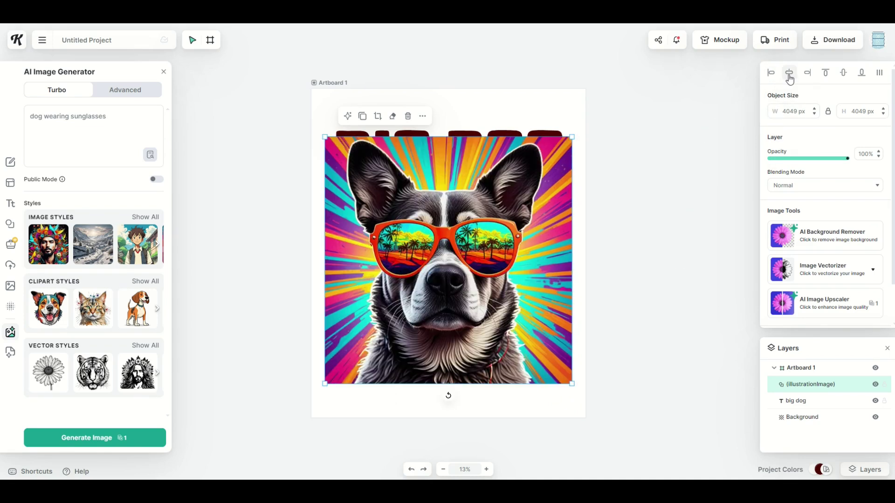
click(843, 72)
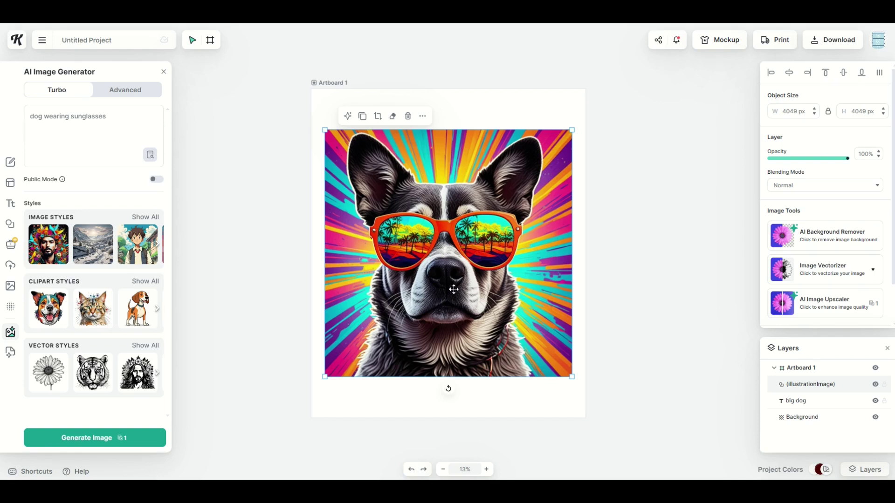
drag(452, 274, 453, 310)
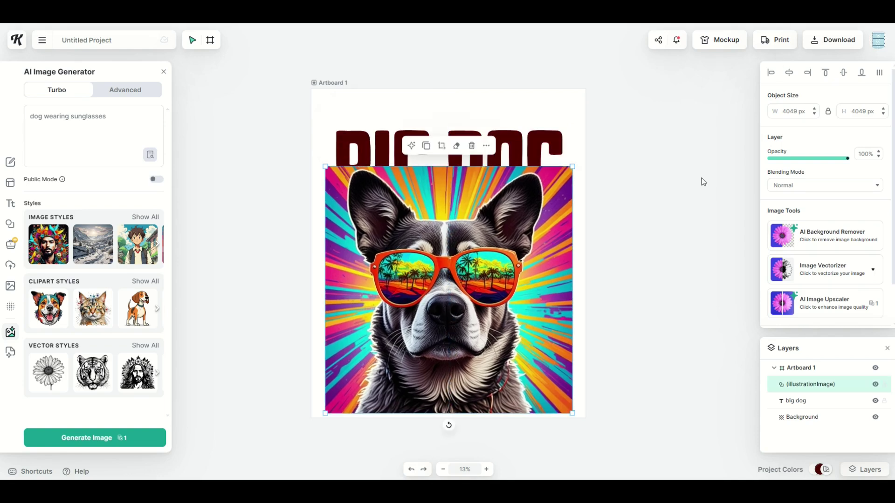
Send the dog image backward behind the BIG DOG text and move the text up to overlap the image's upper edge
right_click(473, 270)
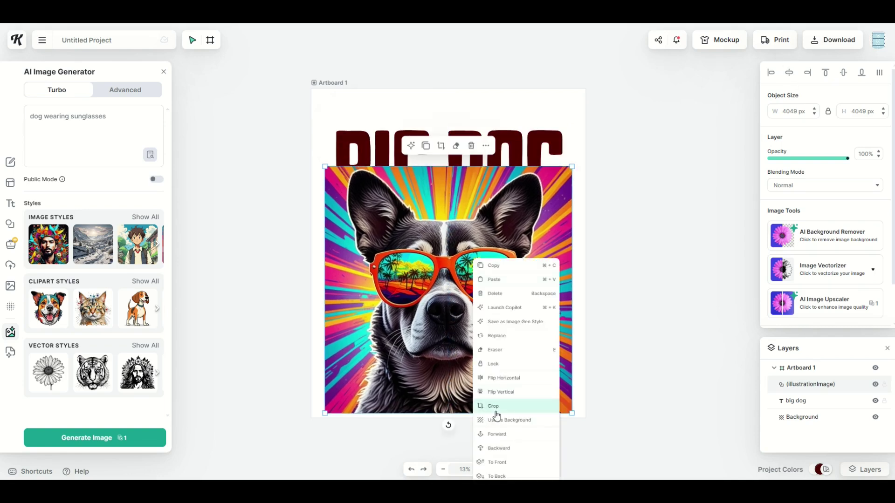
click(497, 448)
drag(403, 193, 404, 161)
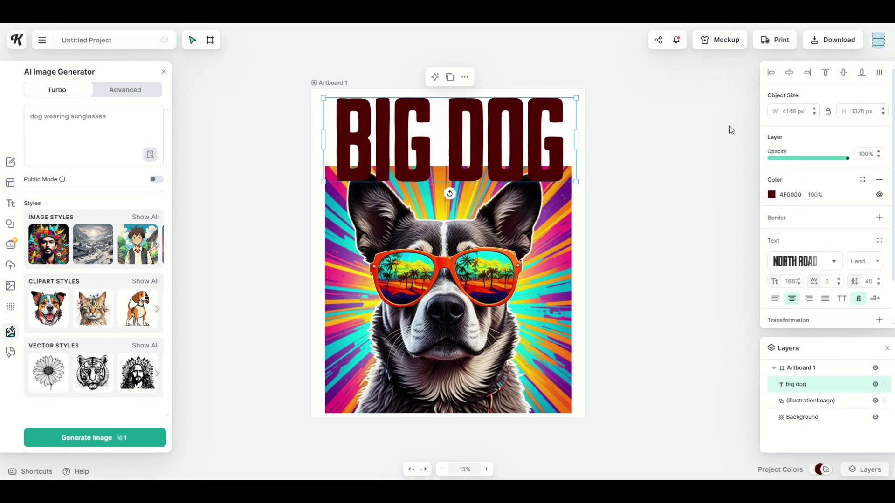
key(Escape)
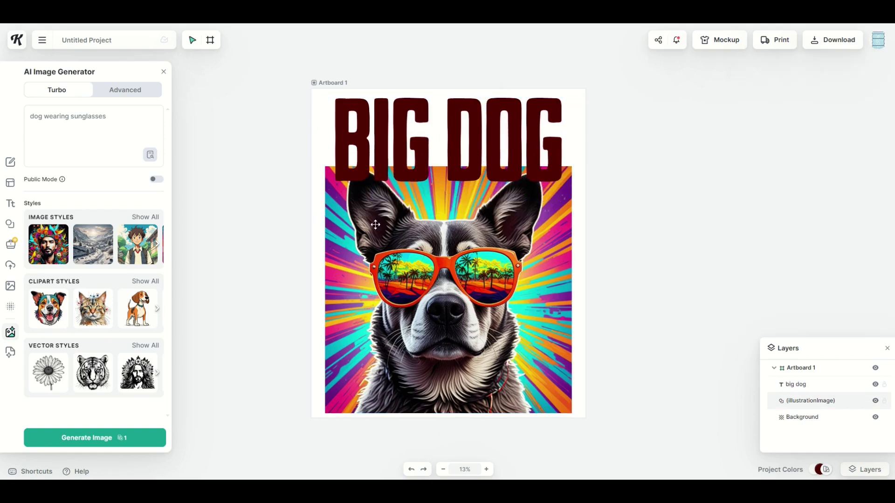
click(372, 336)
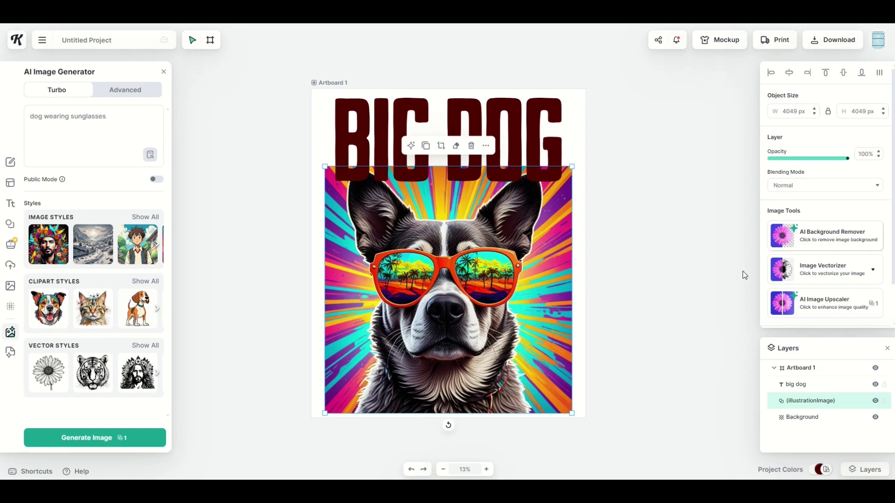
Remove the colorful background from the dog image with the AI Background Remover
click(811, 240)
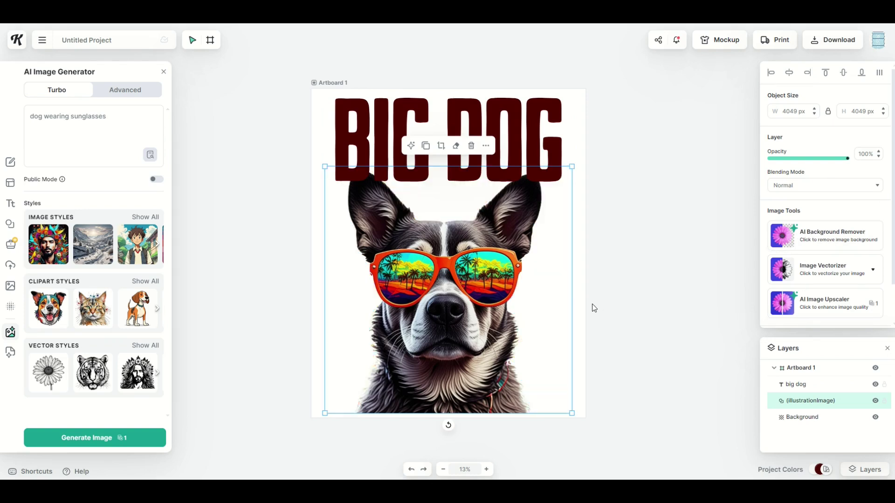
click(586, 301)
Bring the dog image in front of the BIG DOG text and enlarge it to about 4384 × 4384 px
drag(453, 303, 457, 296)
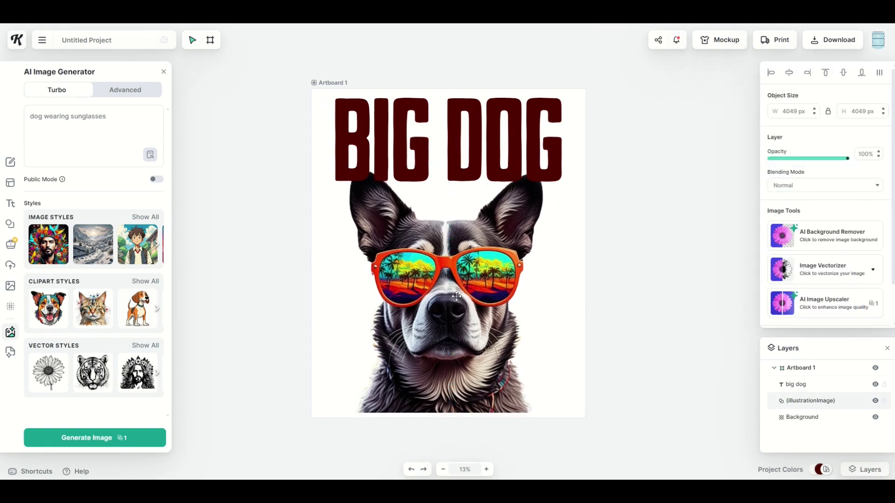
key(ctrl+shift+bracketright)
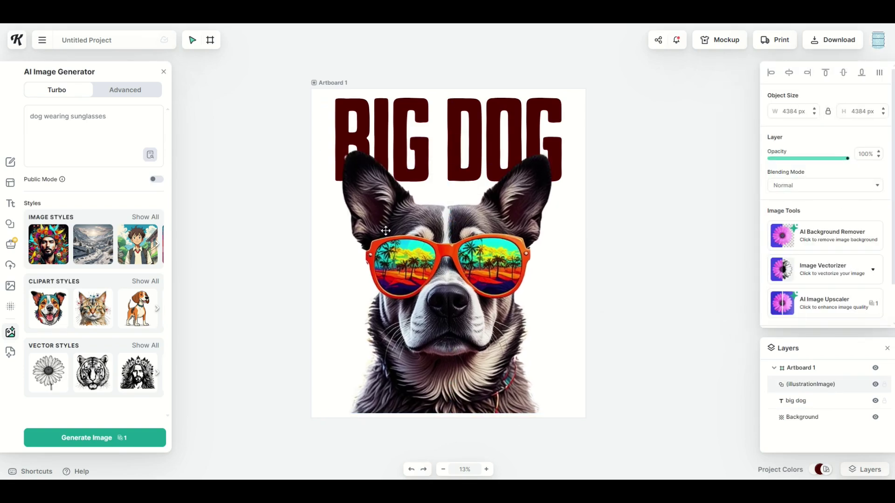
click(386, 230)
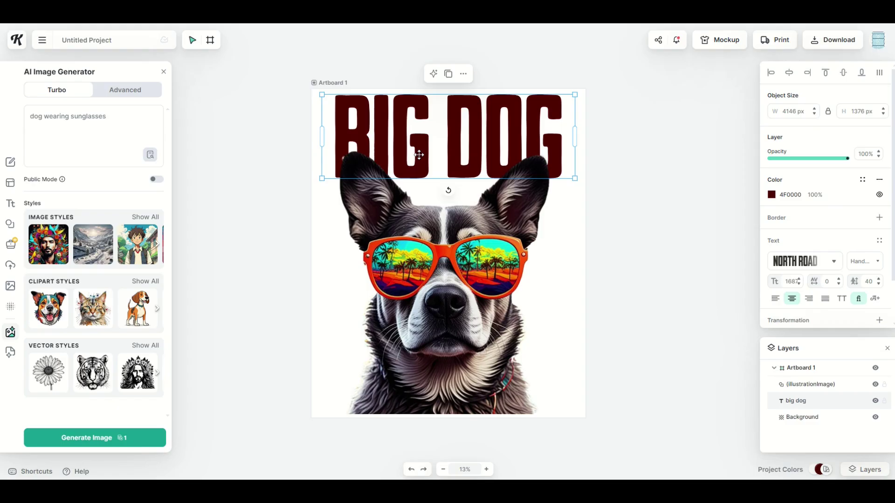
Replace the BIG DOG headline text with "RETIRED"
double_click(419, 155)
key(ctrl+a)
text(RE)
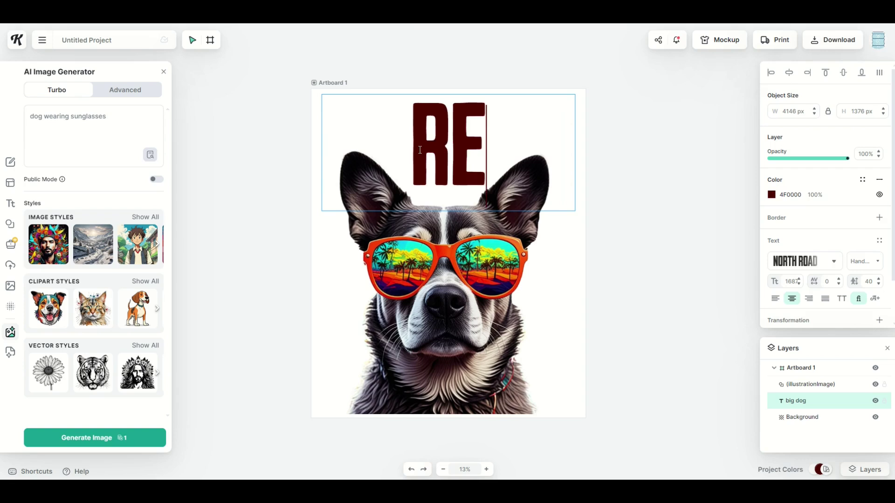
text(TIRED)
Shrink the dog image to about 4120 × 4120 px and center it so the ears just overlap the headline's lower edge
click(366, 169)
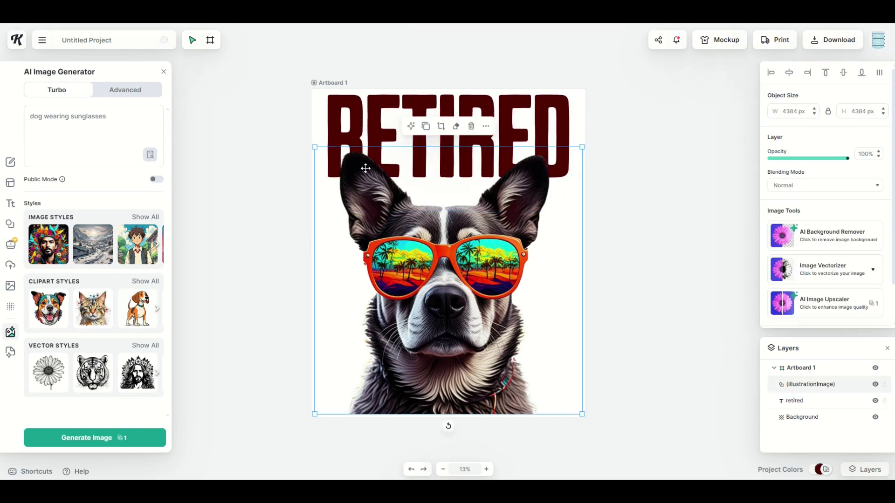
drag(315, 144, 317, 165)
drag(366, 206, 374, 205)
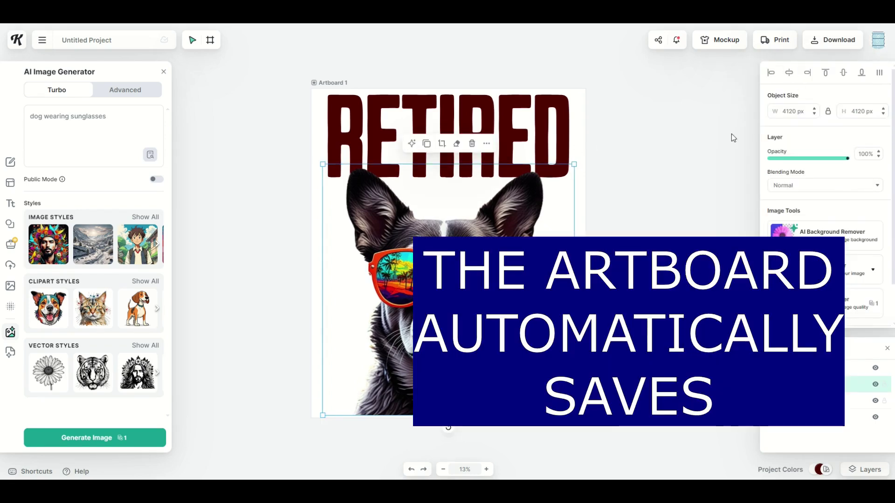
click(731, 134)
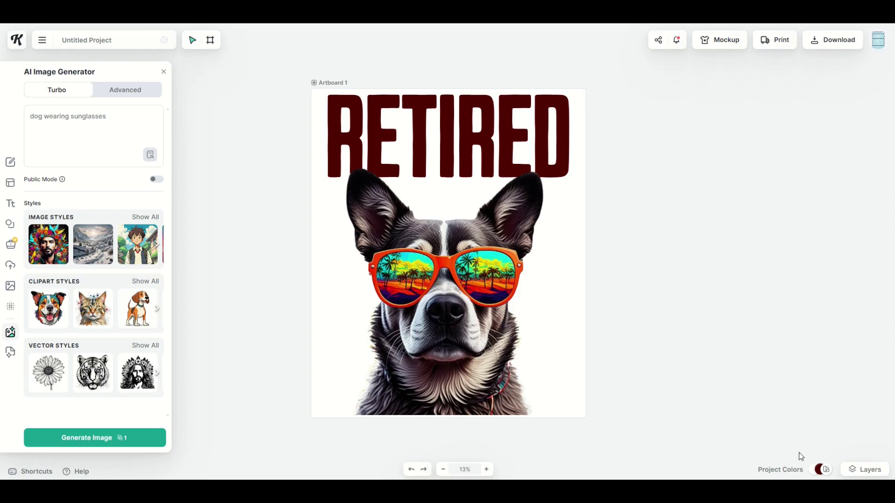
Show the list of layers contained in Artboard 1
click(853, 471)
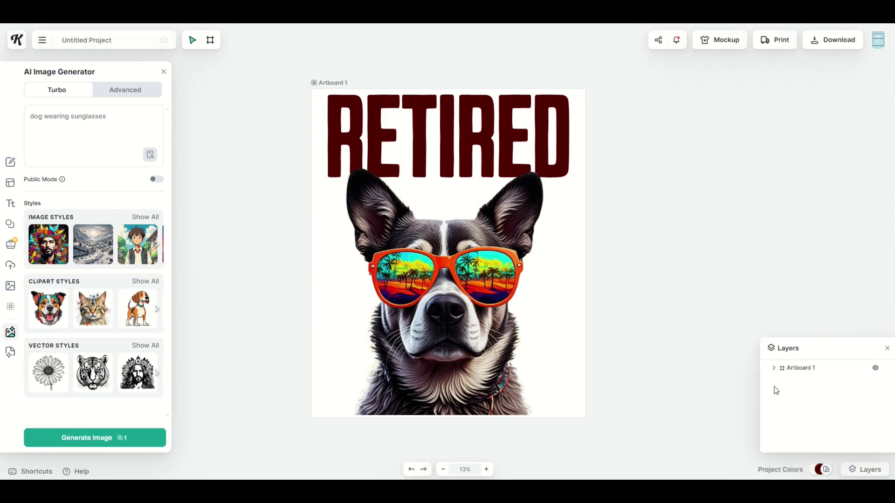
click(774, 371)
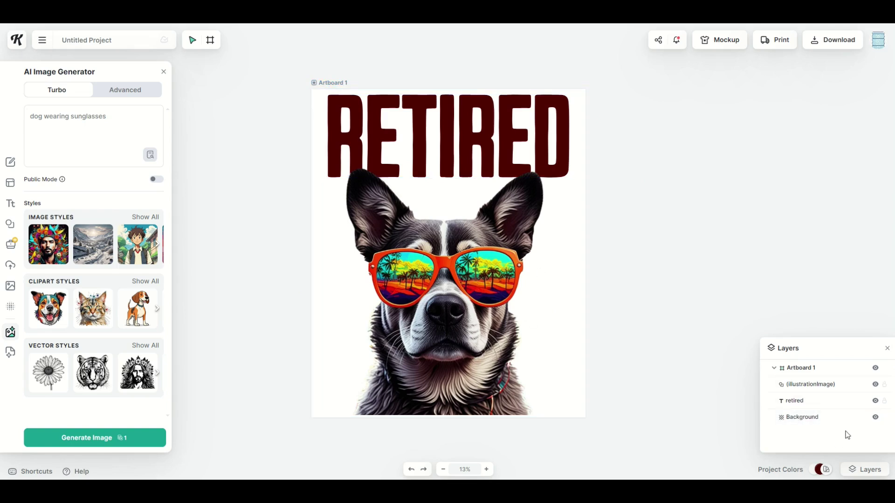
Try hiding the artboard's Background layer and undo it
click(876, 420)
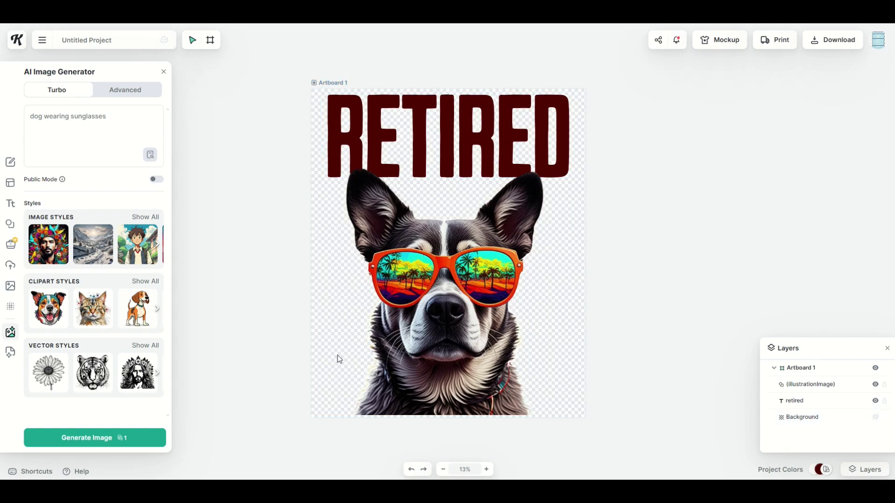
key(ctrl+z)
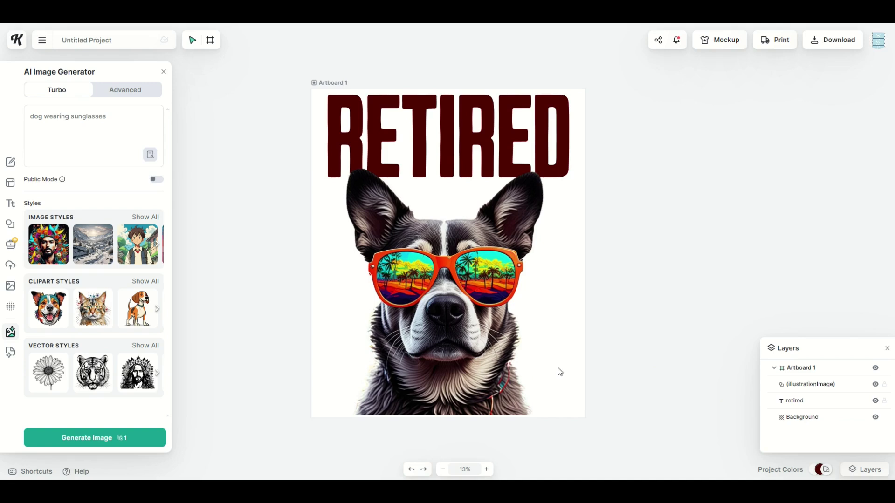
Make the artboard's background fill transparent by setting its solid color to 9E0E0E at 0% opacity
click(797, 420)
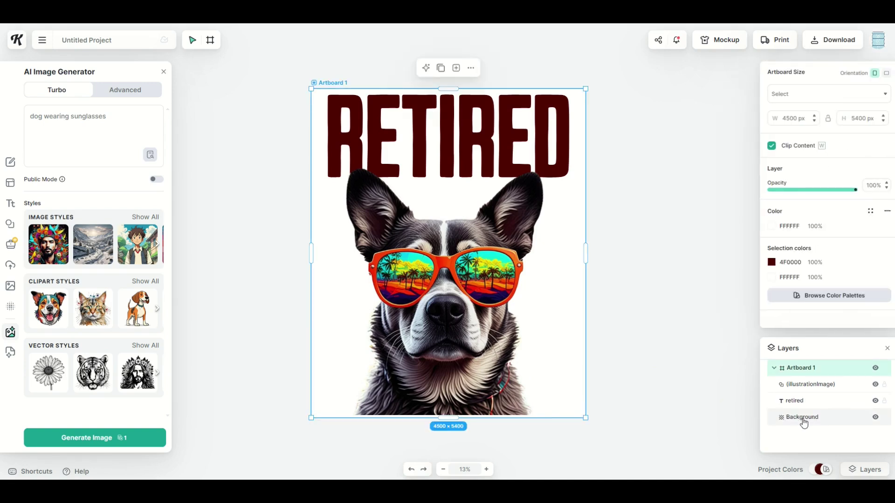
click(804, 417)
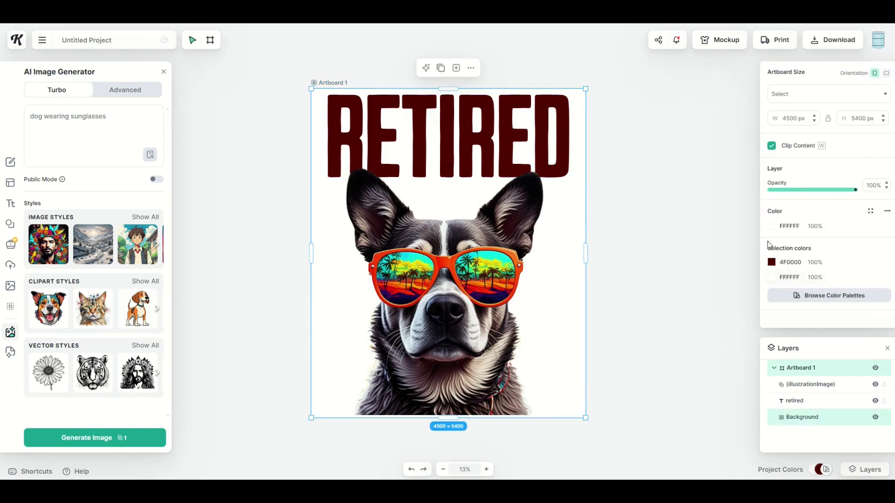
click(772, 227)
click(757, 258)
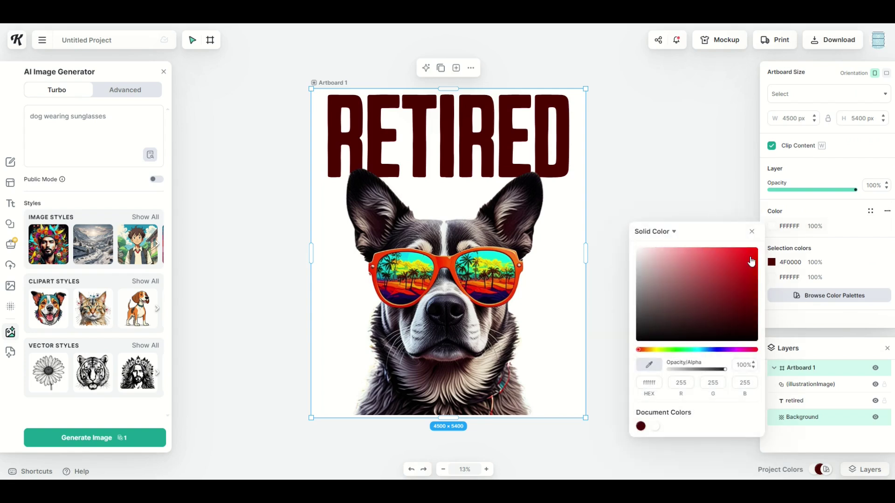
mouse_move(792, 264)
mouse_down()
mouse_move(619, 249)
mouse_move(735, 289)
mouse_move(806, 289)
mouse_move(823, 243)
mouse_up()
mouse_move(711, 248)
mouse_down()
mouse_move(749, 250)
mouse_move(747, 283)
mouse_up()
drag(725, 374, 659, 372)
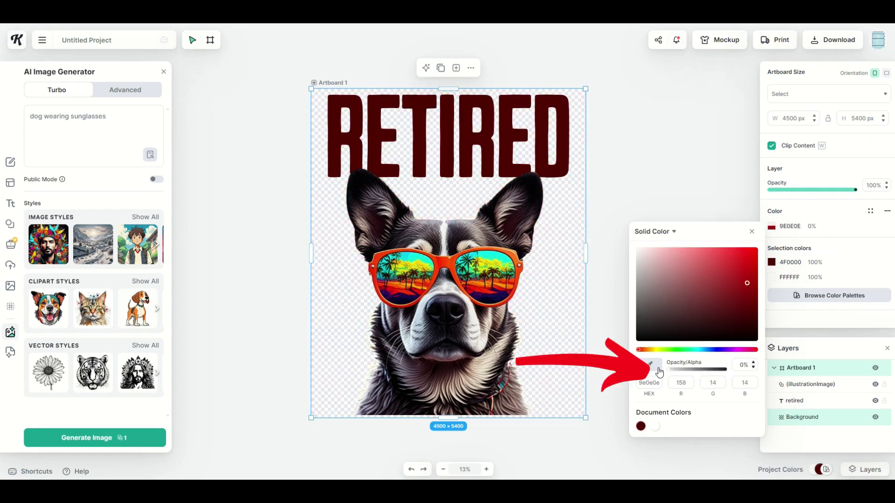
key(Escape)
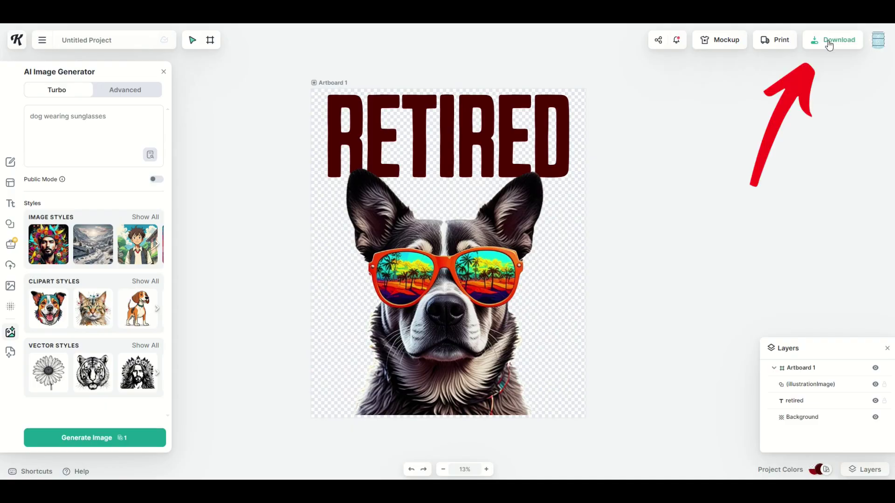
Set up the design's download as a PNG with Remove Background and Optimize Quality enabled
click(833, 48)
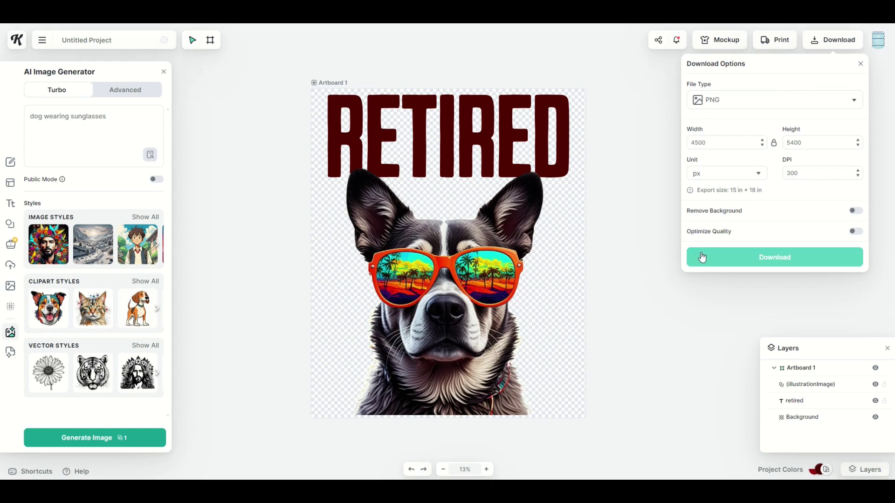
click(716, 104)
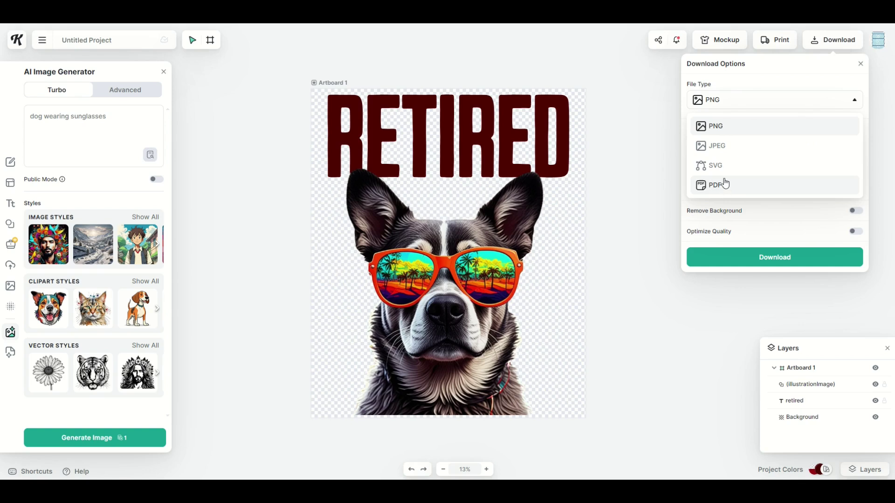
click(716, 106)
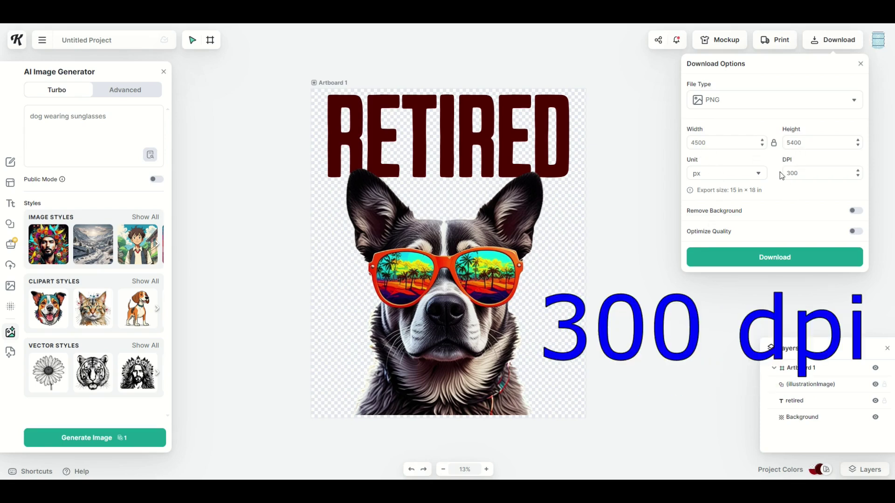
click(856, 211)
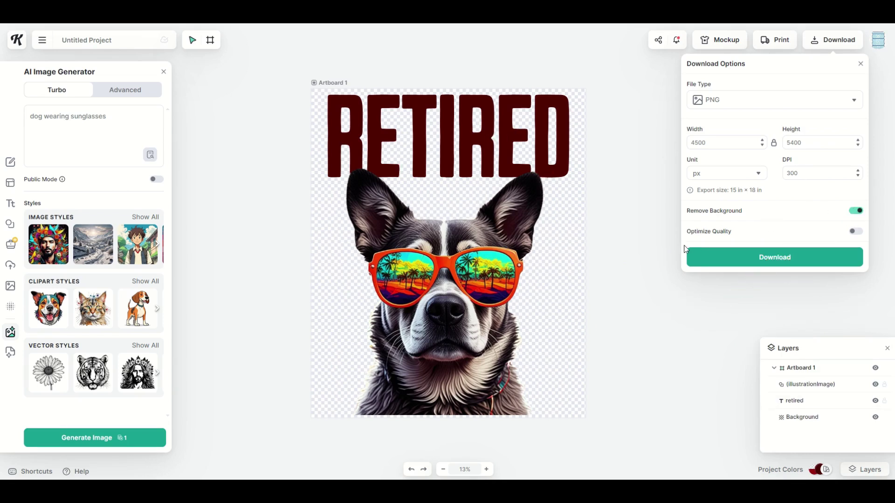
click(848, 232)
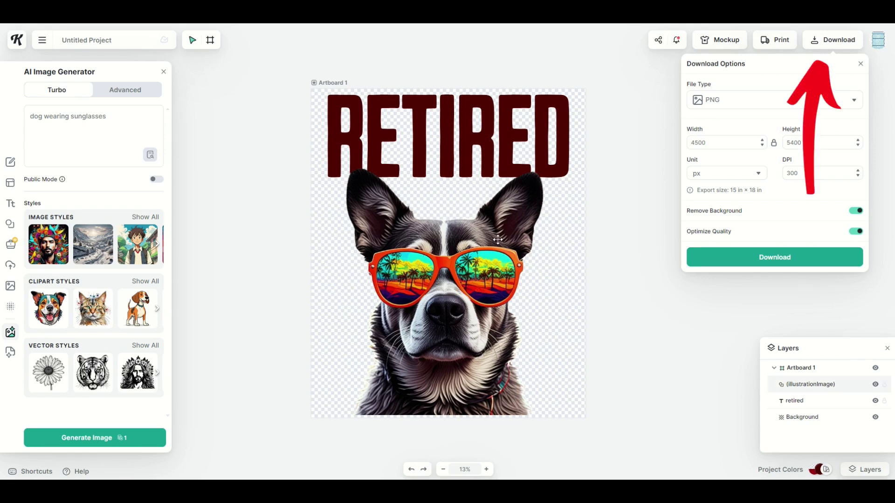
Download the design and save it as "RETIRED DOG FUNNY" in the Kittl Merch by Amazon folder
click(753, 264)
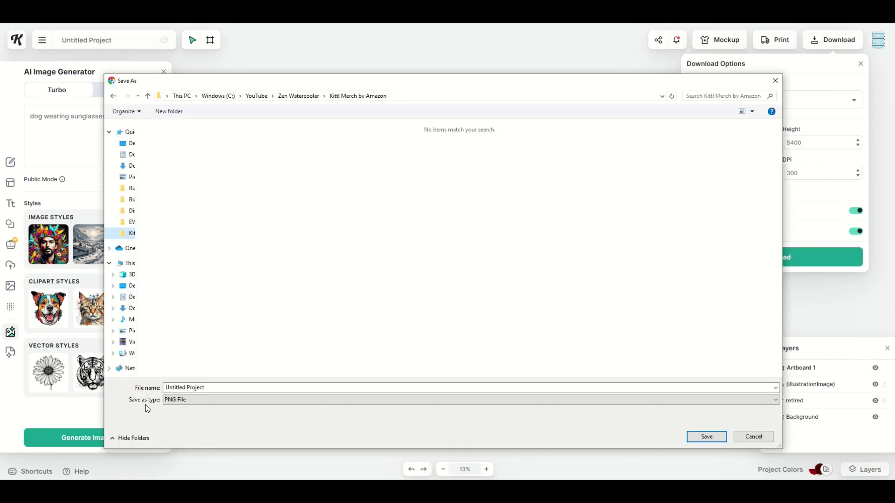
click(203, 390)
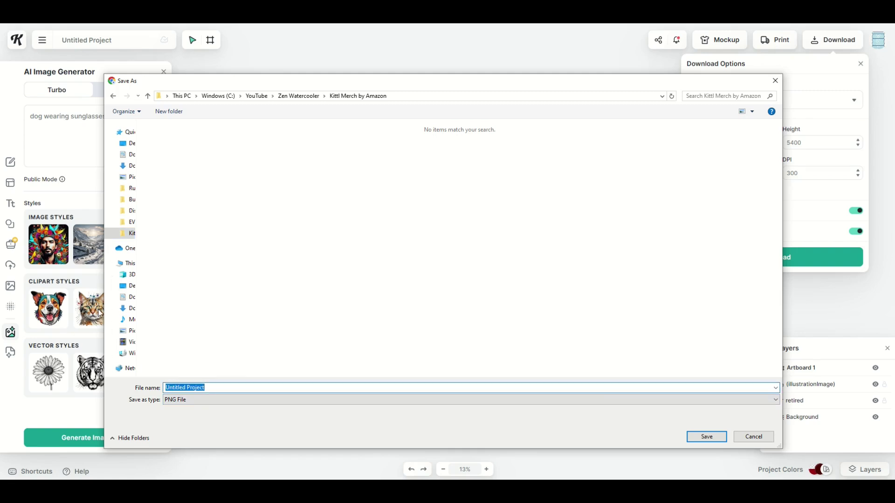
text(RETIRED DOG FUNNY)
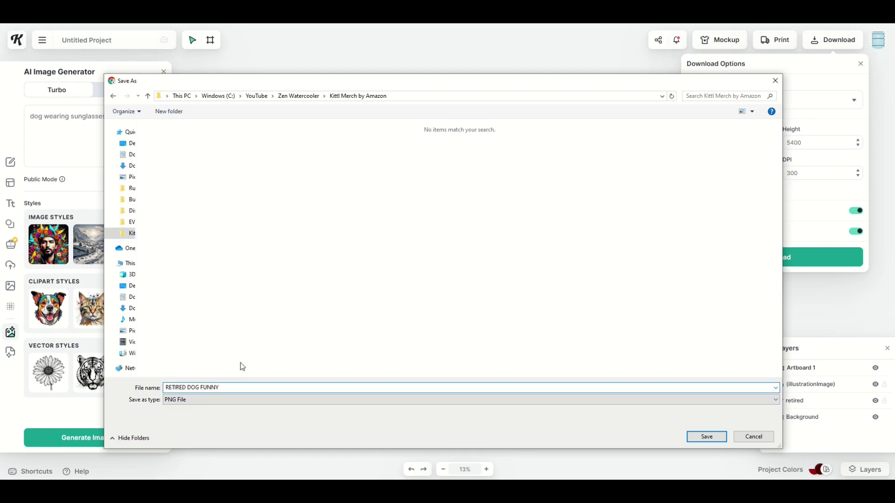
click(694, 438)
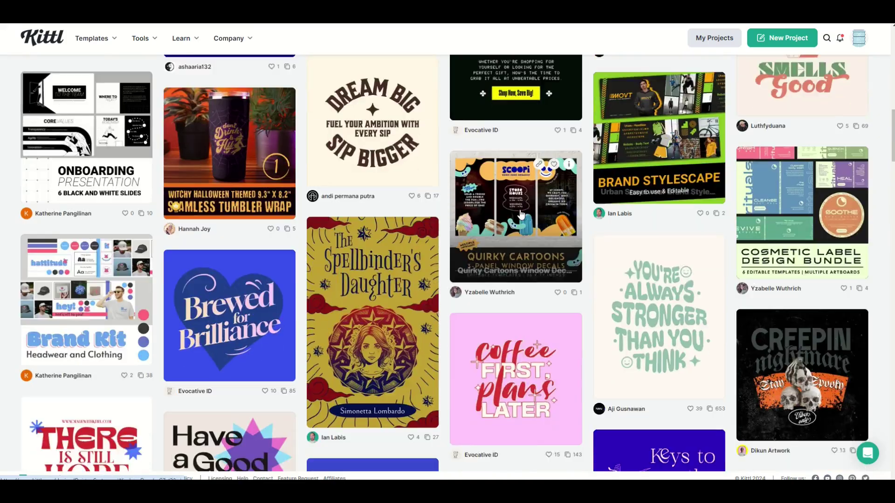
Browse the designs in the general Kittl template gallery
scroll(196, 210, down, 6)
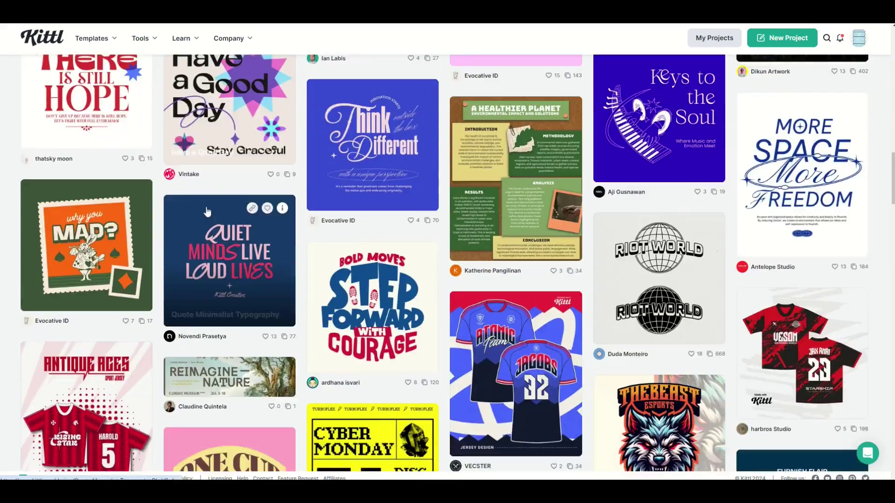
scroll(402, 237, up, 6)
scroll(402, 237, up, 12)
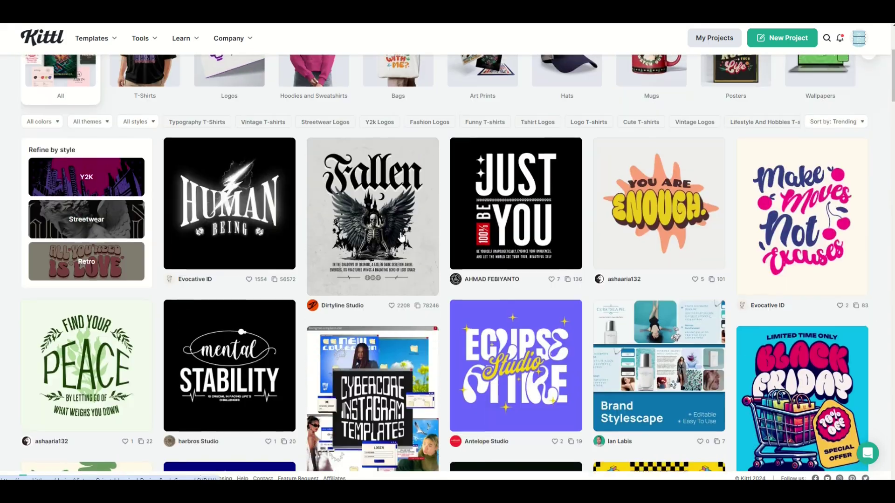
scroll(400, 237, up, 4)
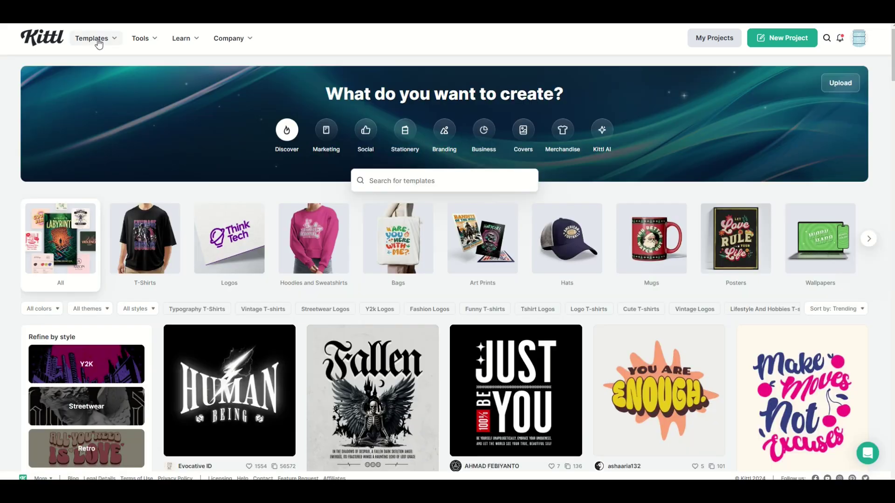
Switch to the T-Shirts template category and look through its designs
mouse_move(93, 40)
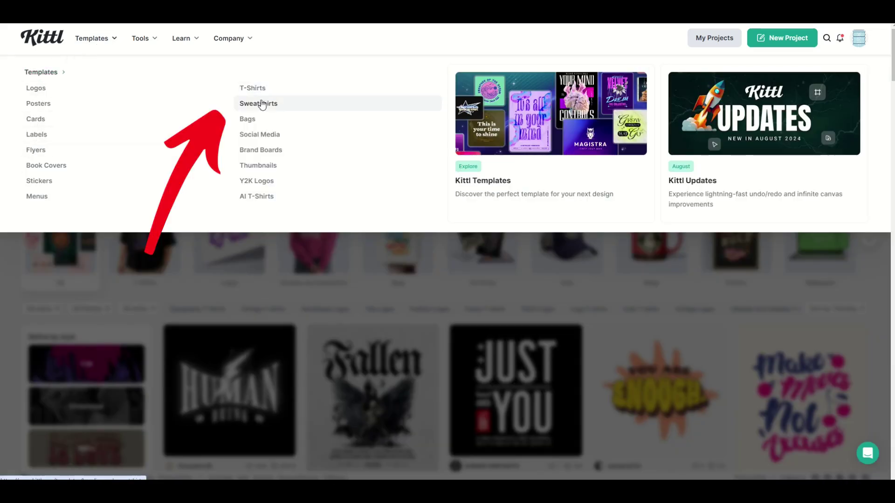
click(250, 89)
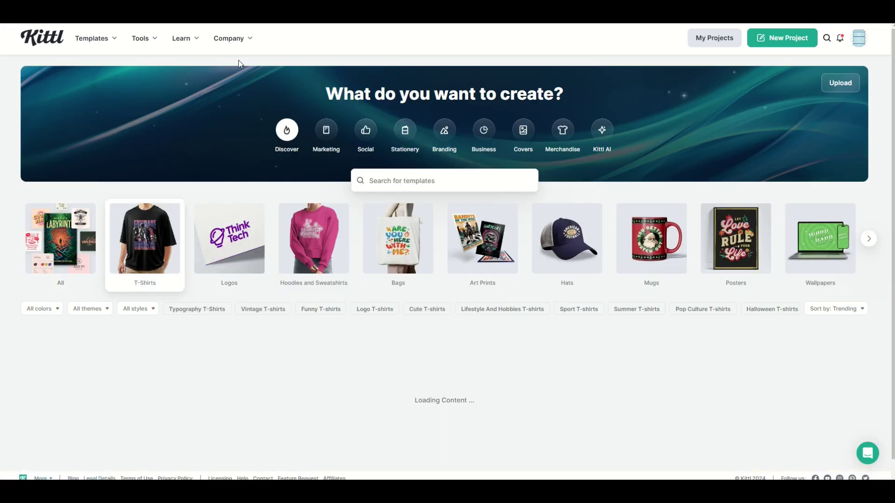
scroll(356, 353, down, 10)
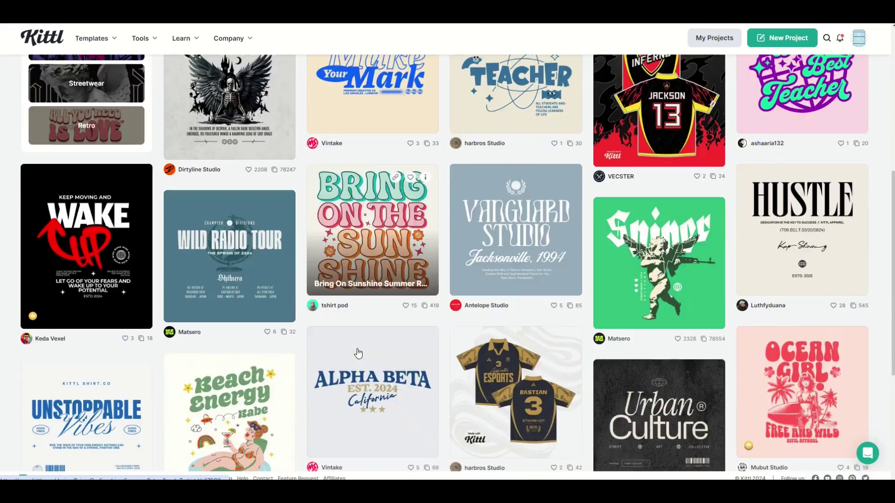
scroll(358, 354, down, 5)
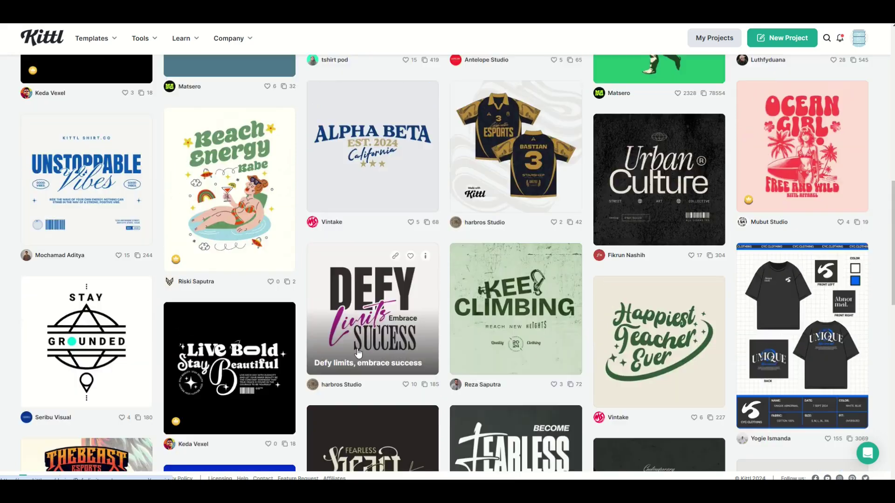
scroll(57, 262, up, 15)
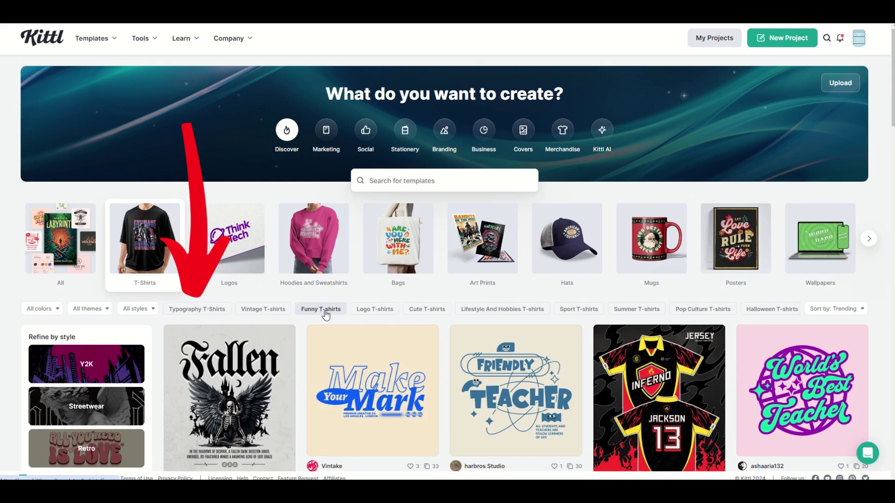
Check the T-shirt color and theme filters, browse the T-shirt designs and open the "Destroy Your Sadness" template with the hooded batter
click(40, 309)
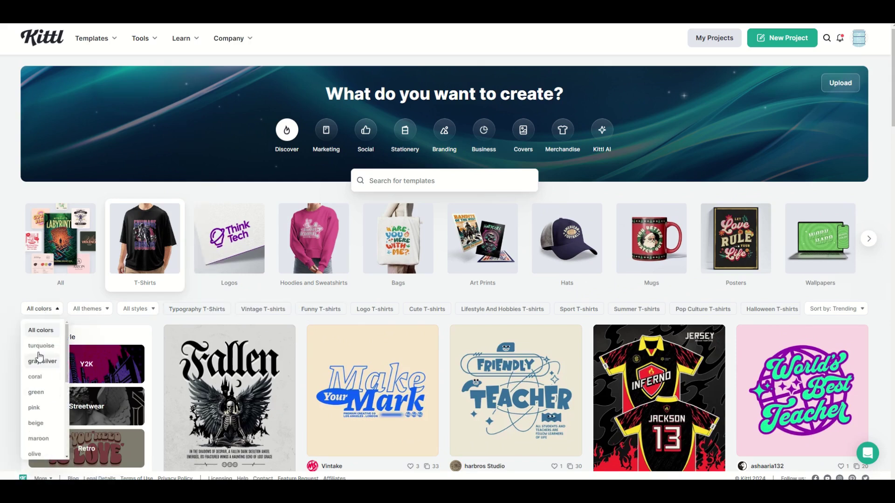
click(89, 311)
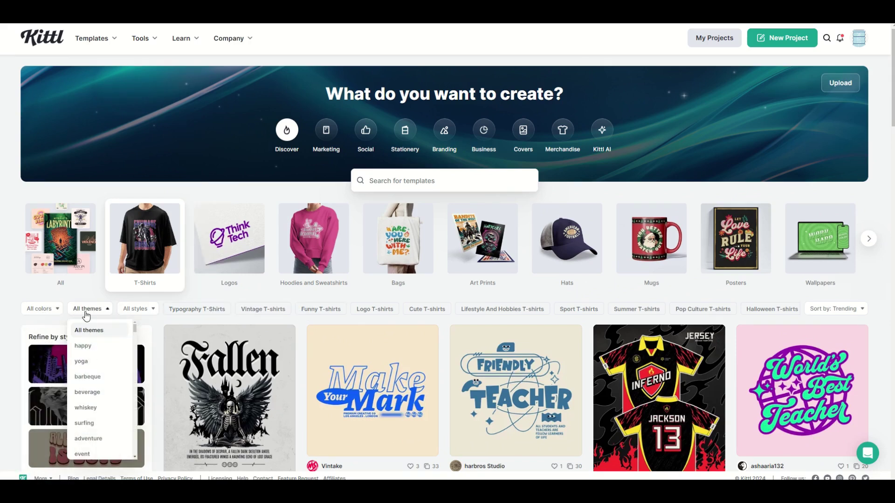
scroll(541, 331, down, 10)
scroll(541, 331, down, 10)
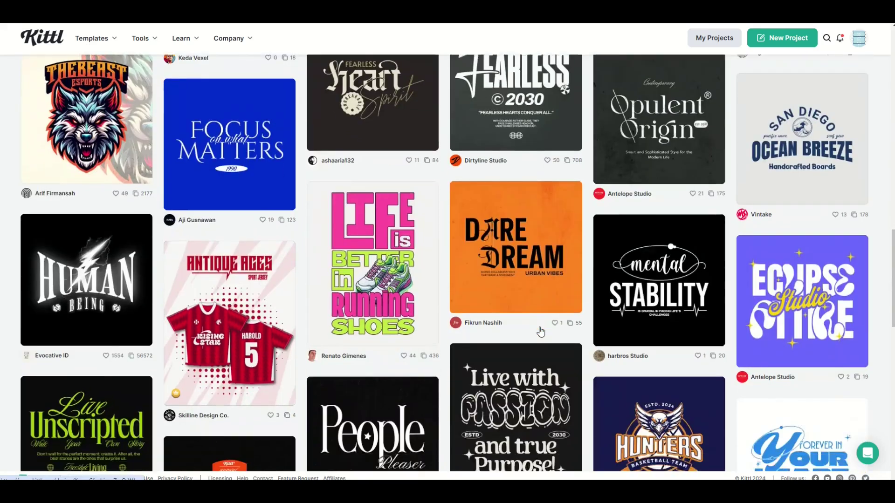
scroll(541, 332, down, 10)
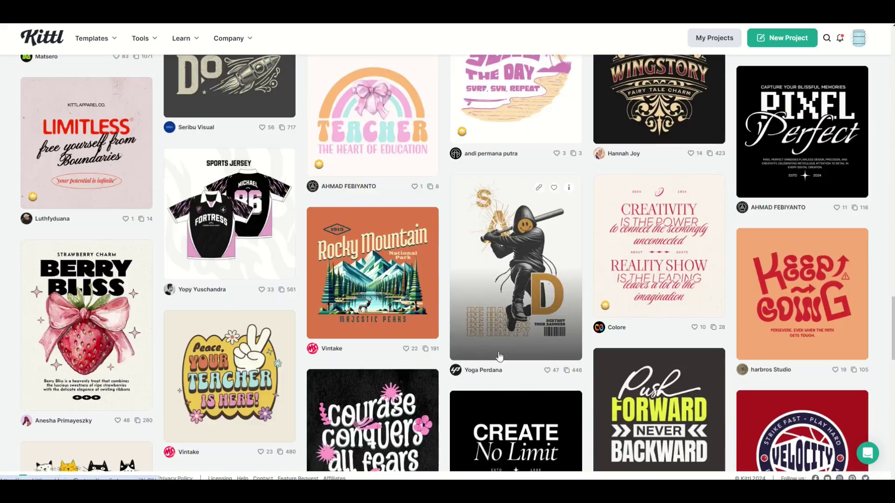
click(517, 260)
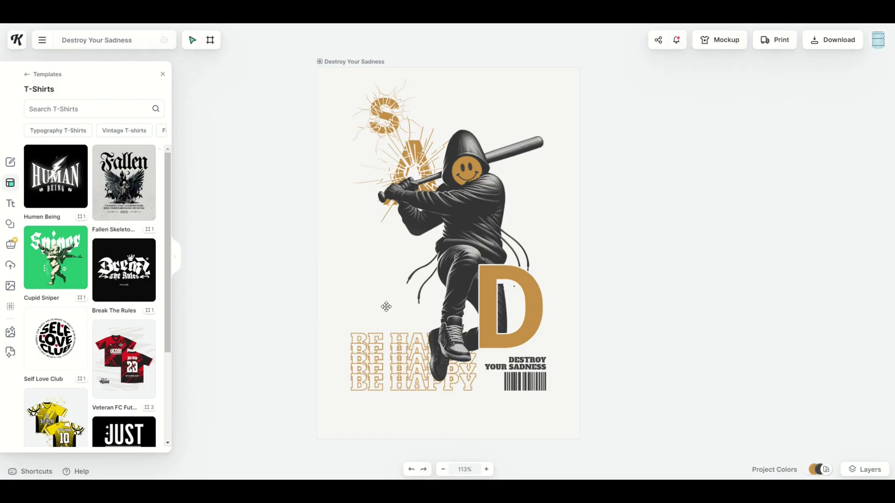
Resize the "Destroy Your Sadness" artboard to 4500 px wide and 5400 px high
mouse_move(476, 223)
mouse_down()
mouse_move(459, 212)
mouse_move(477, 220)
mouse_up()
click(363, 252)
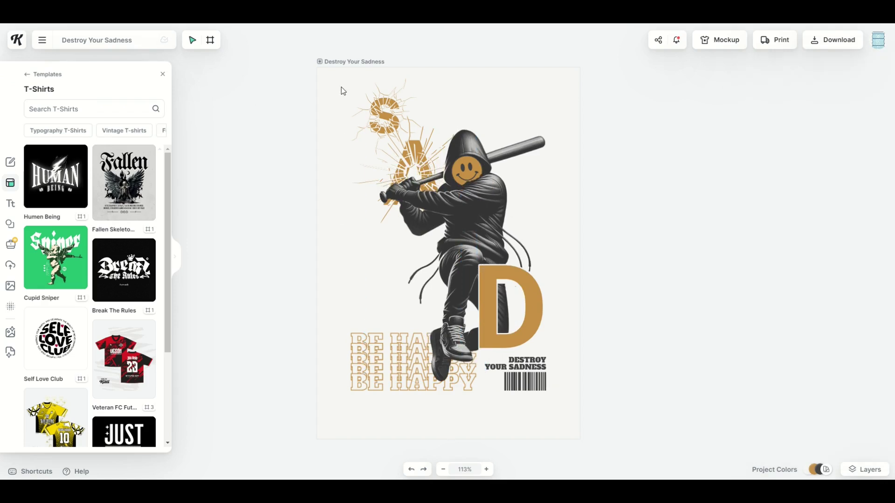
click(338, 62)
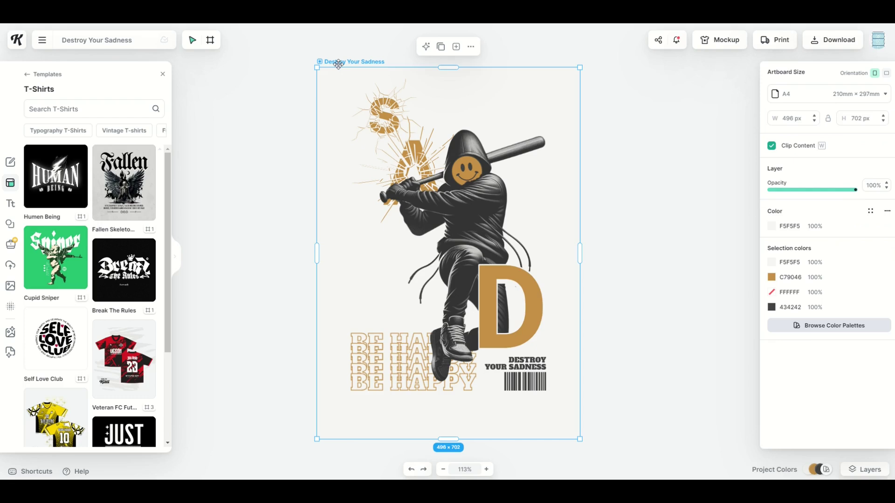
click(789, 98)
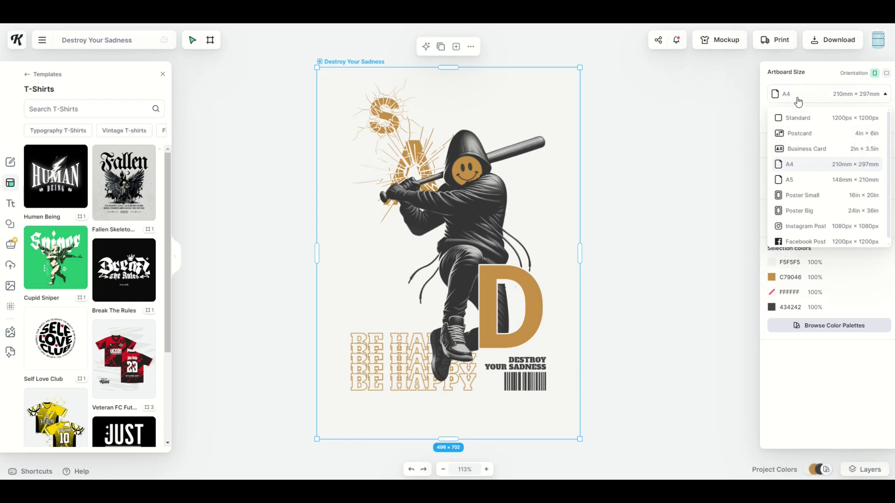
click(798, 102)
drag(802, 118, 724, 116)
text(4500)
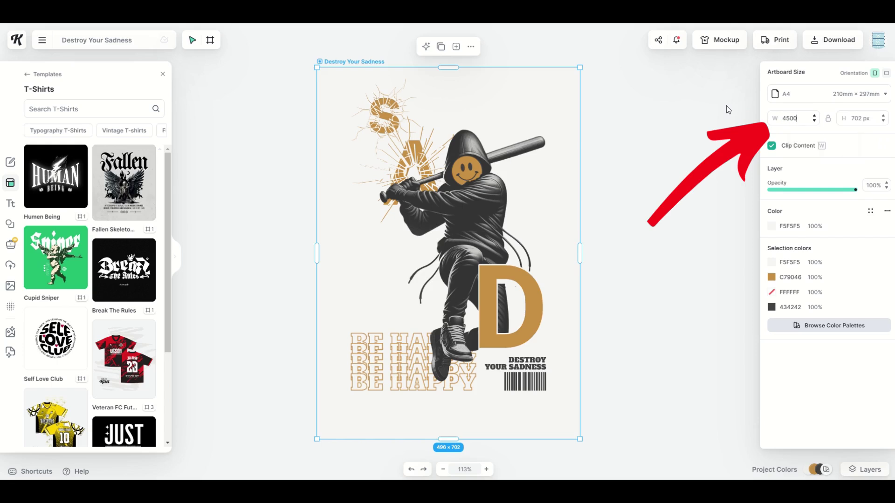
key(Return)
key(Tab)
text(5400)
key(Return)
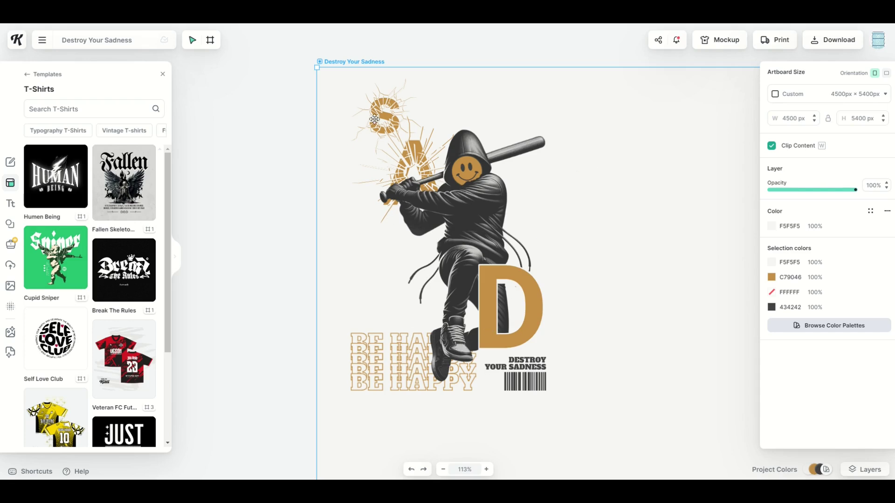
Select all of the template's artwork without the artboard and enlarge it together to fill nearly the artboard's full height
drag(349, 62, 277, 64)
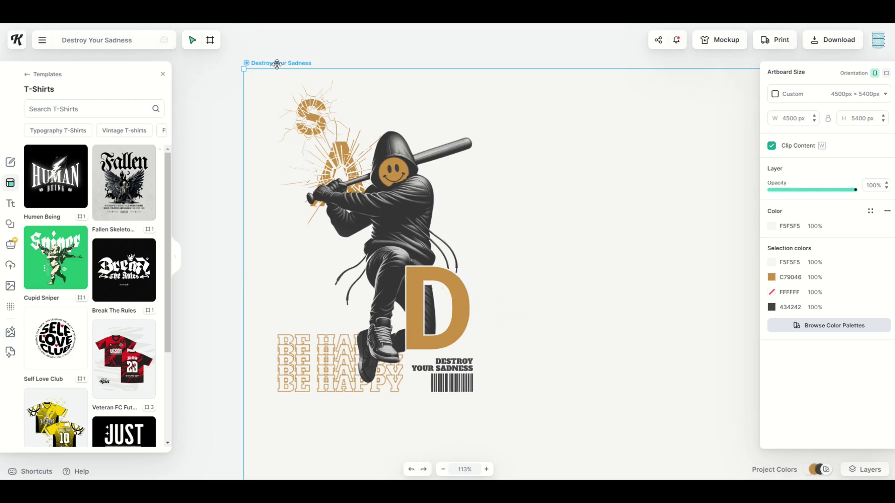
key(shift+1)
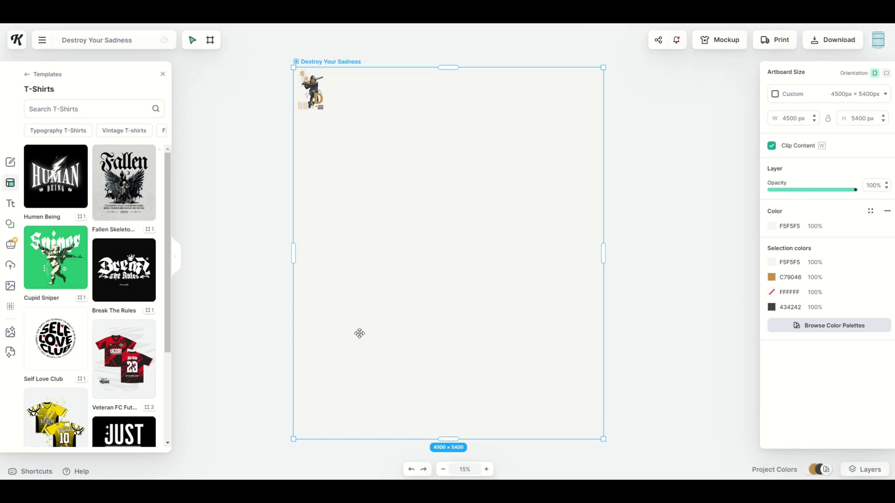
click(690, 238)
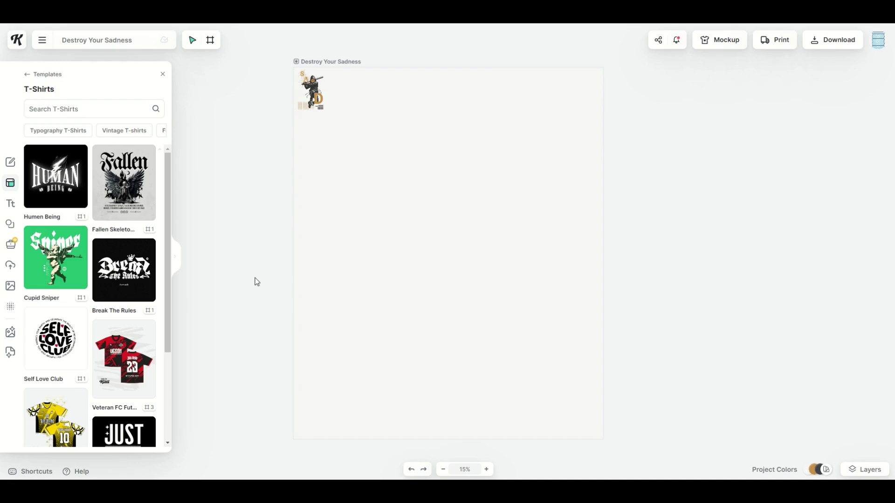
key(ctrl+a)
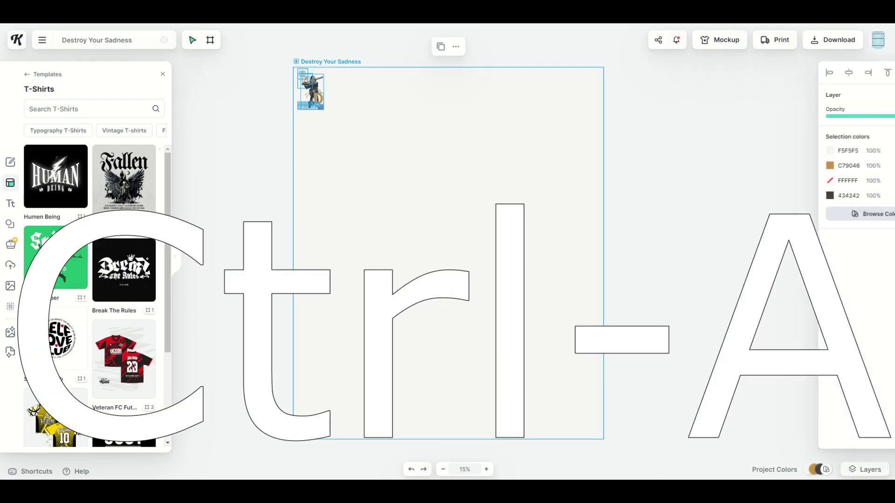
scroll(326, 114, down, 1)
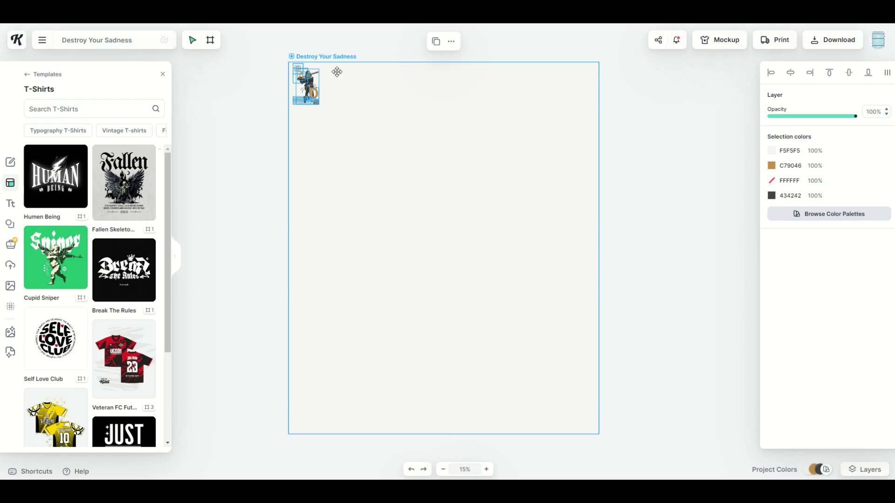
click(328, 56)
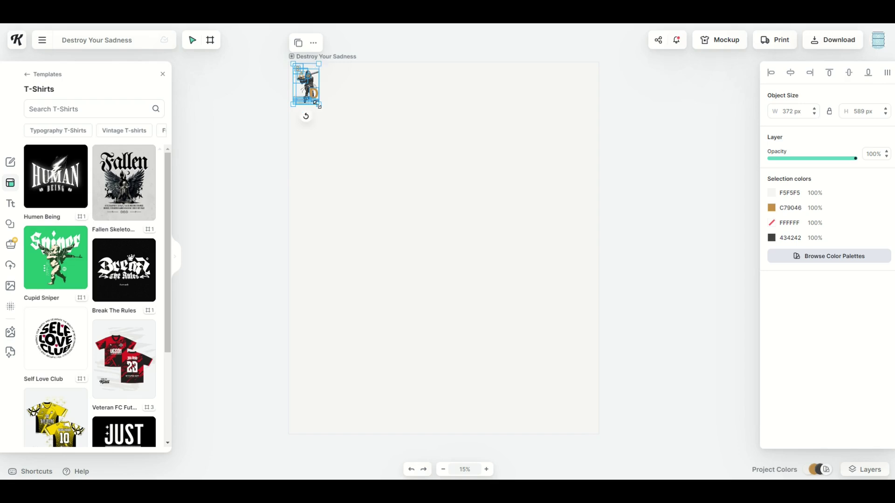
drag(317, 105, 526, 432)
click(645, 367)
Try to reposition the hooded figure on the artboard and undo the move
click(447, 265)
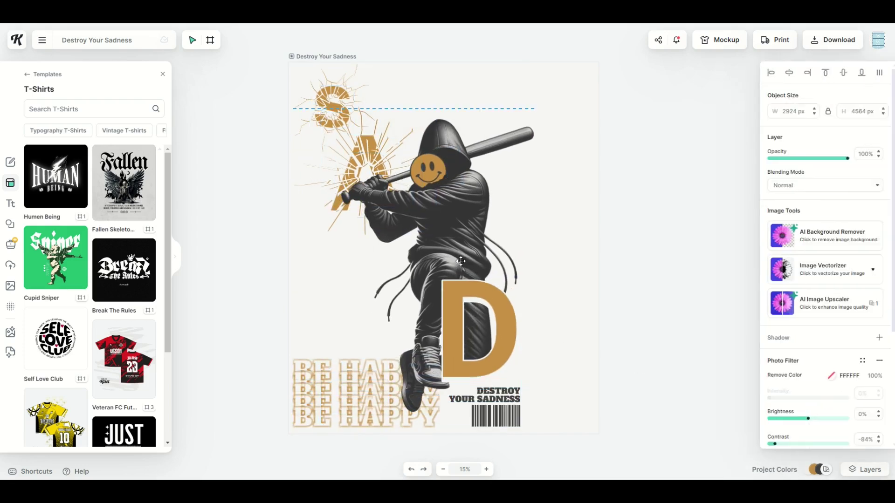
drag(447, 265, 501, 232)
key(ctrl+z)
Pull the smiley face off the hooded figure's head and delete it
click(451, 184)
drag(451, 184, 369, 186)
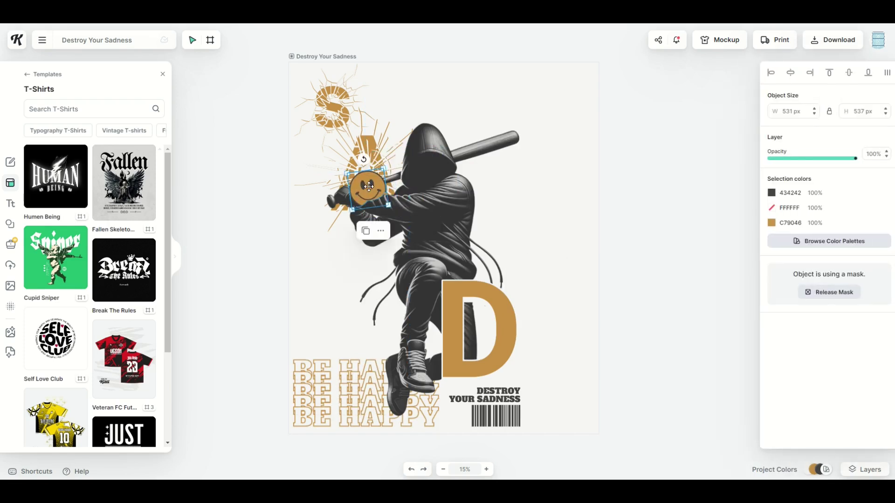
key(Delete)
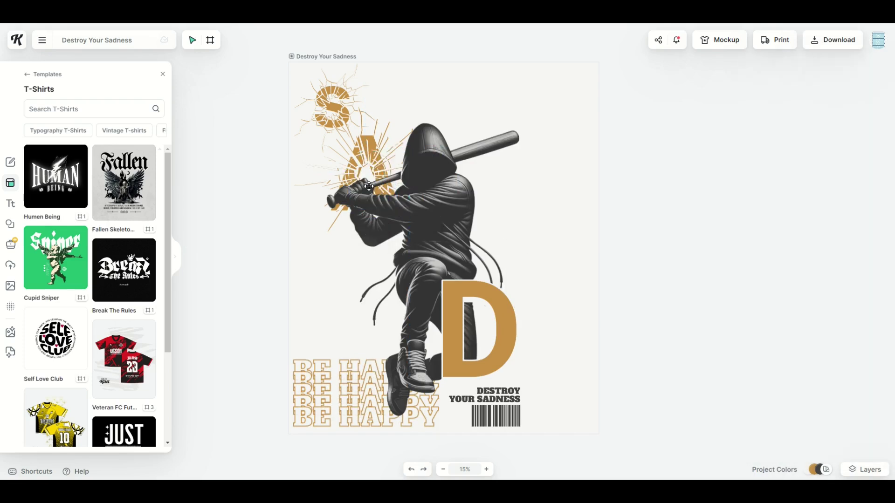
Move the shattered letter A to the other side of the hooded figure and enlarge it to about 2985 by 2989 px
click(370, 156)
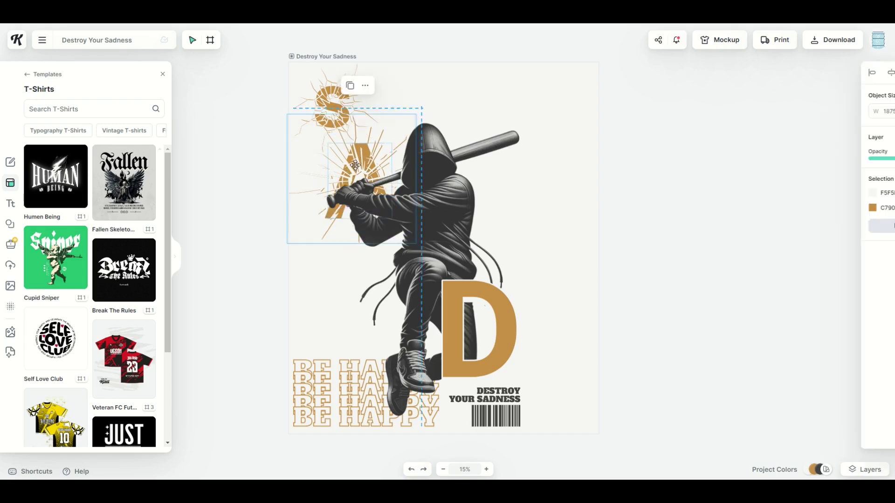
drag(370, 155, 499, 213)
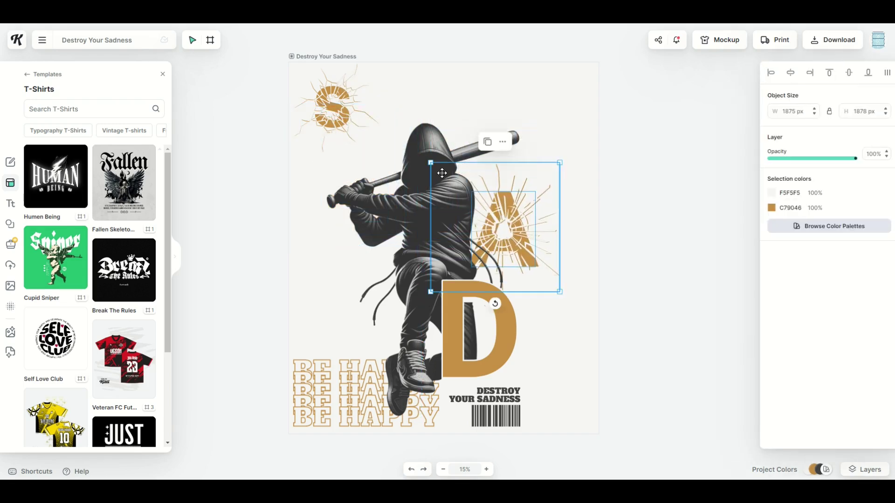
drag(431, 163, 359, 84)
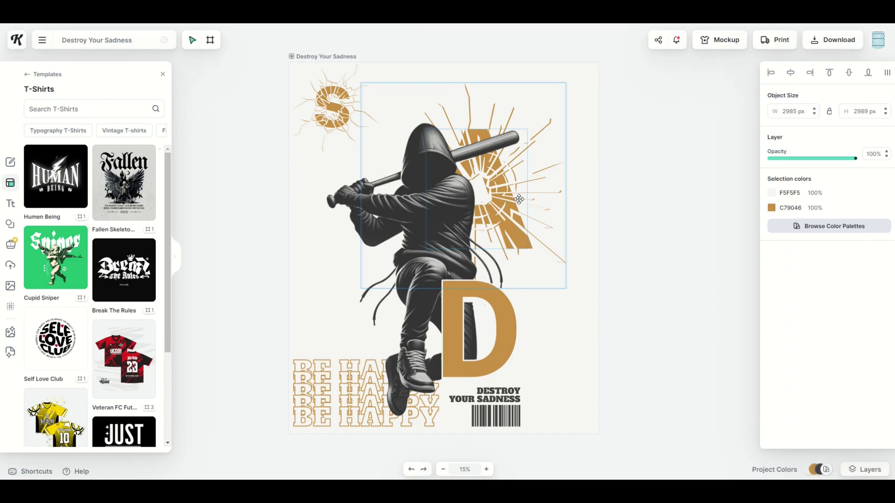
click(337, 115)
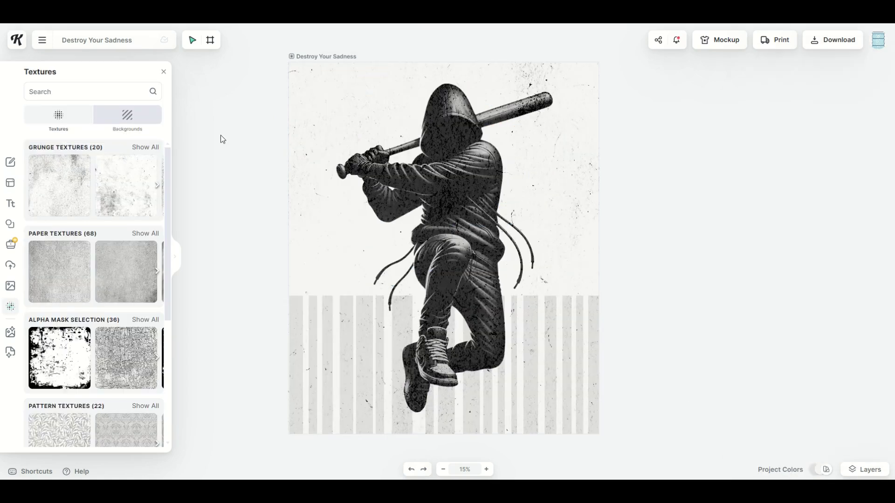
Set the Background layer of the "Destroy Your Sadness" artboard to solid color BABABA and open the download options
click(852, 471)
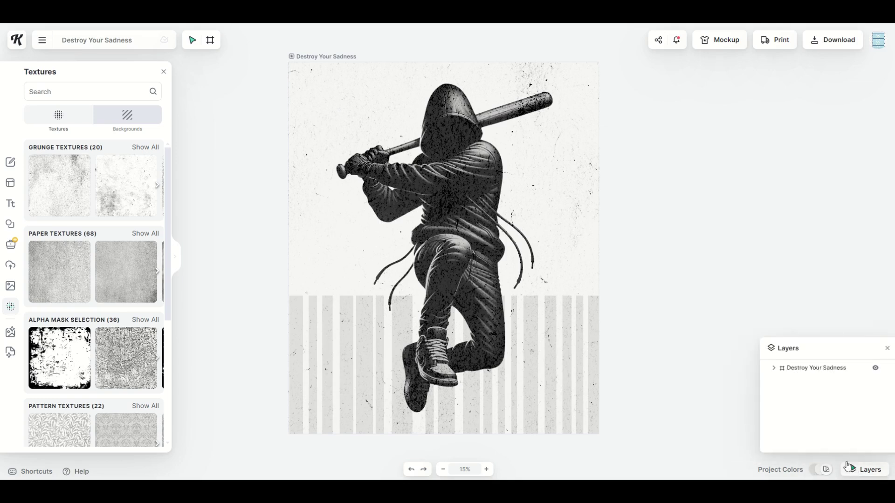
click(775, 369)
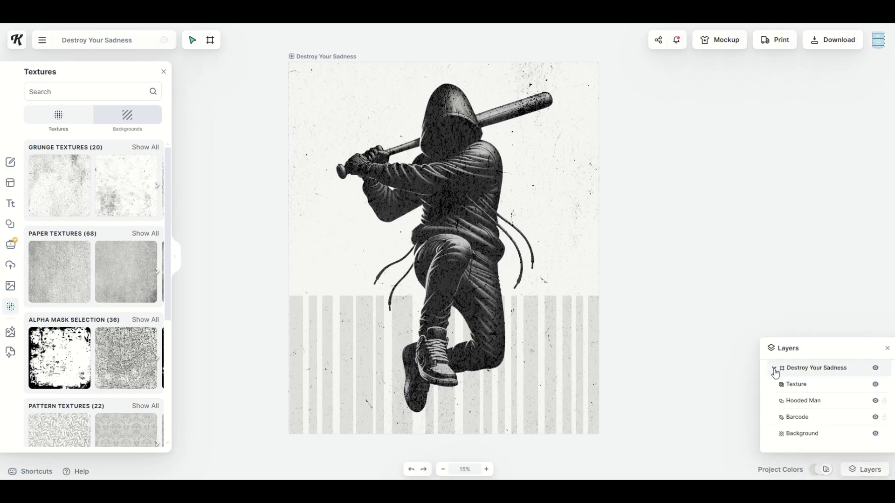
click(792, 432)
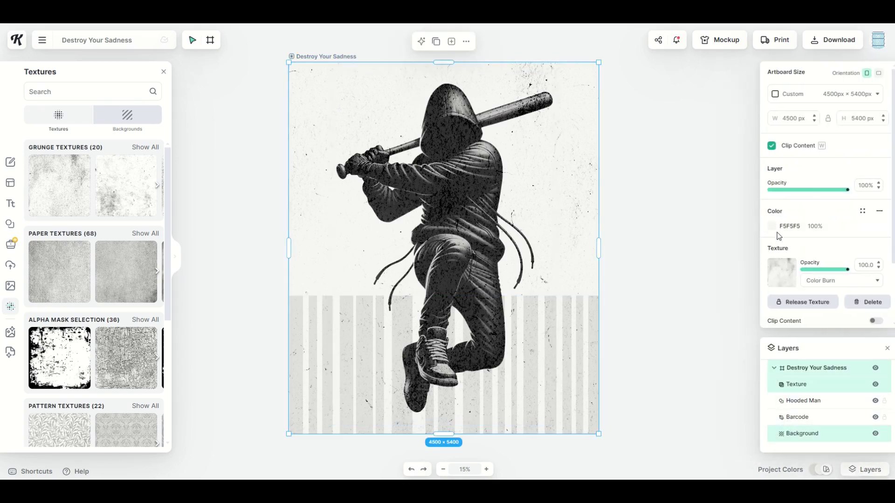
click(771, 226)
click(636, 278)
drag(588, 282, 585, 279)
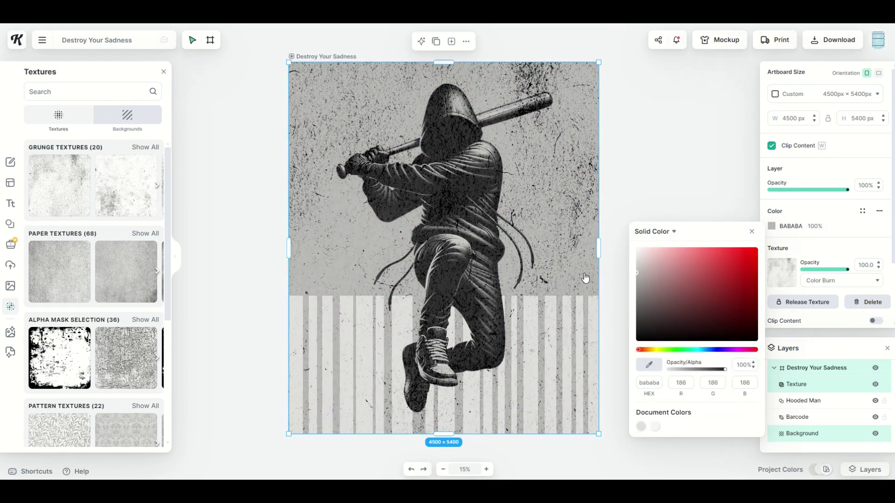
click(633, 179)
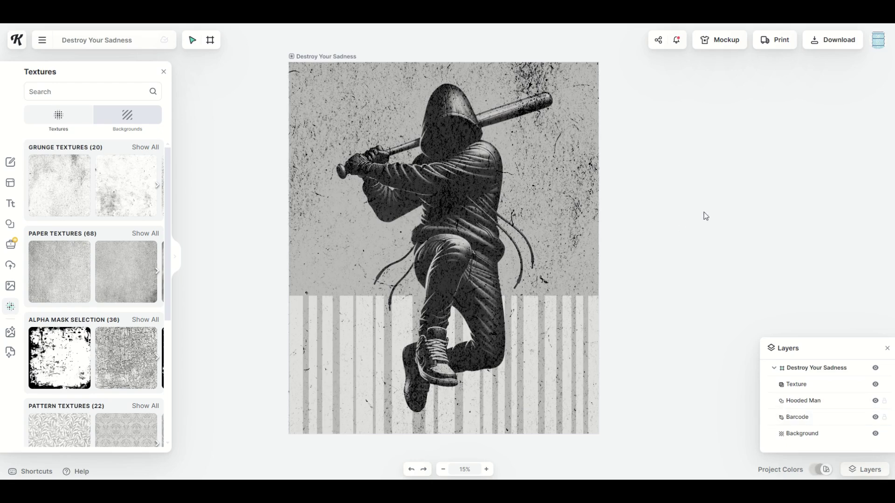
click(836, 44)
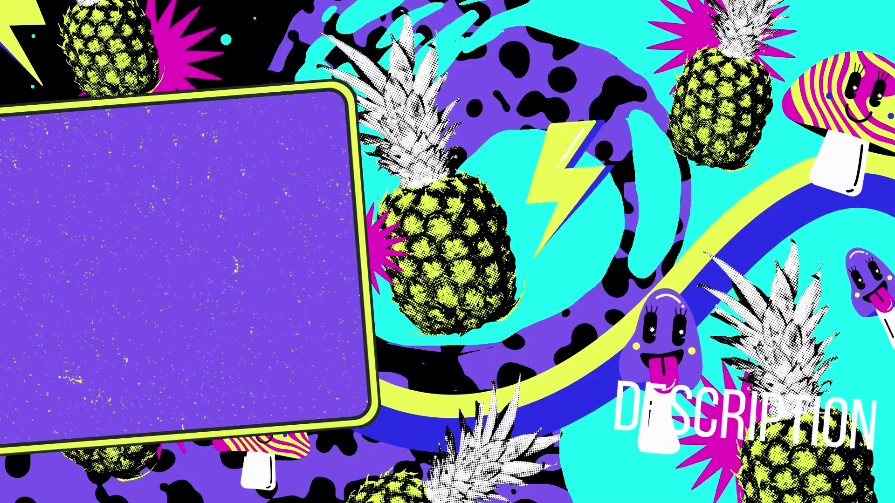